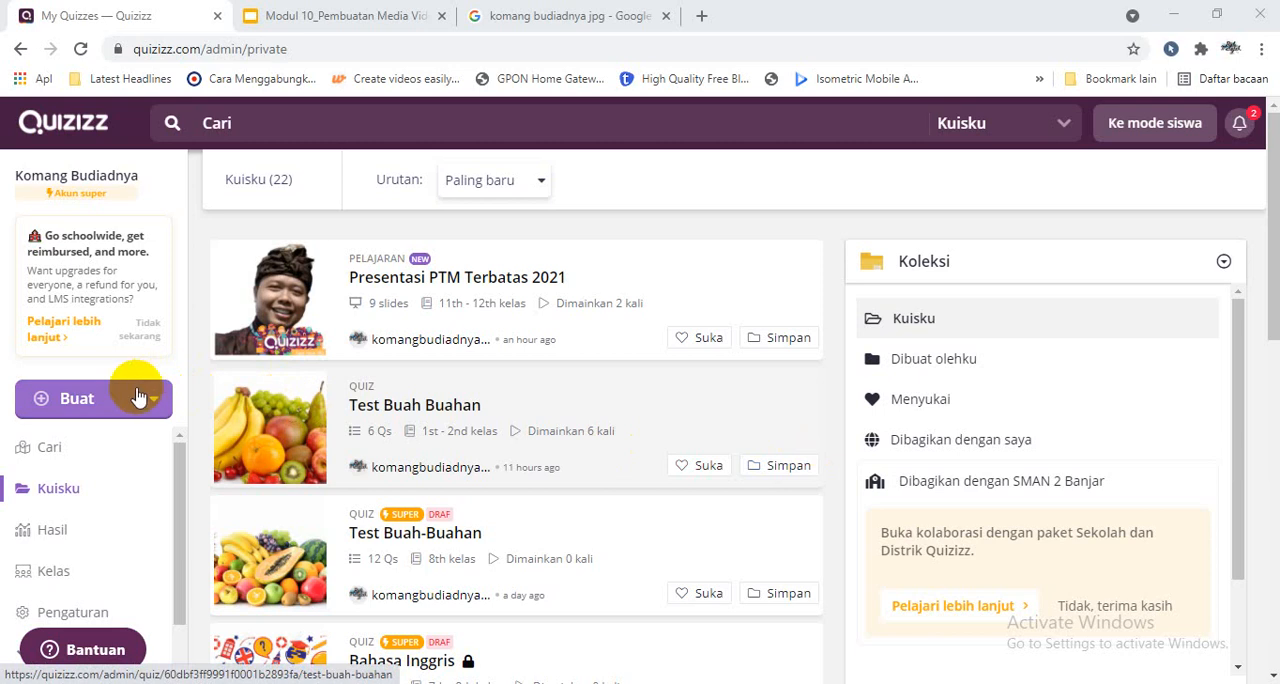
- Create a new lesson titled "PTM", the presenter's full name and "versi 2", choosing Pengembangan profesional as its subject
left_click(137, 394)
left_click(189, 597)
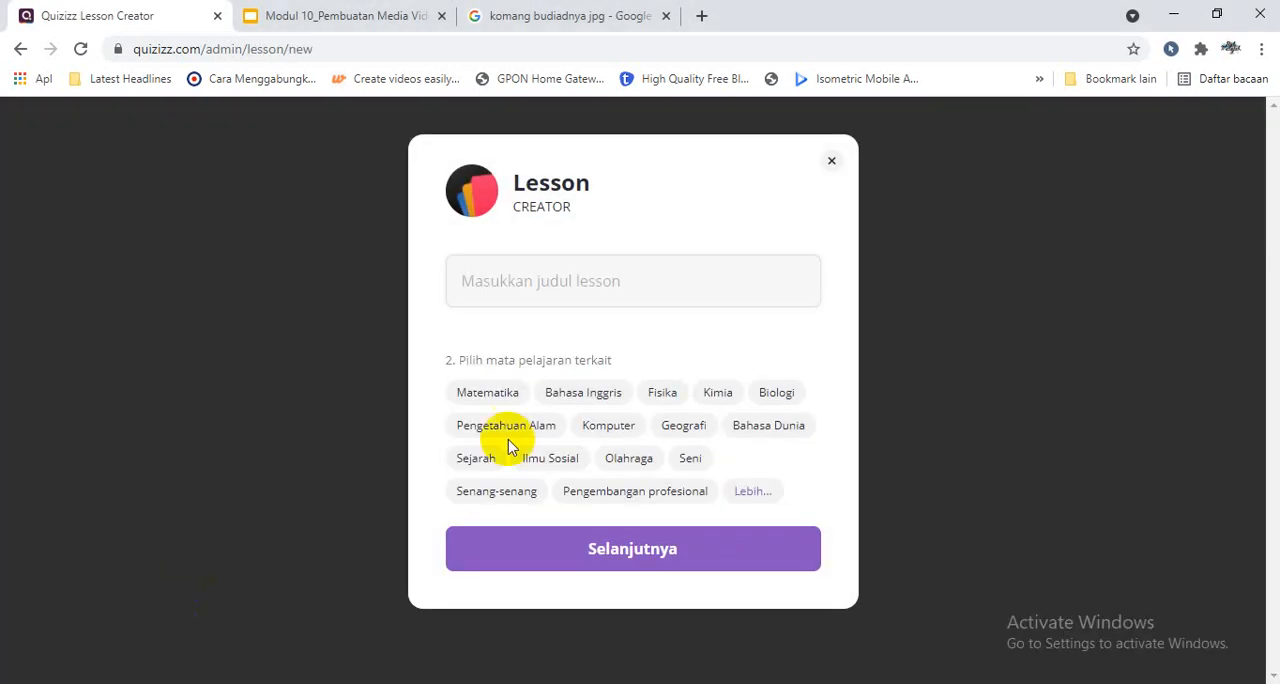
left_click(555, 281)
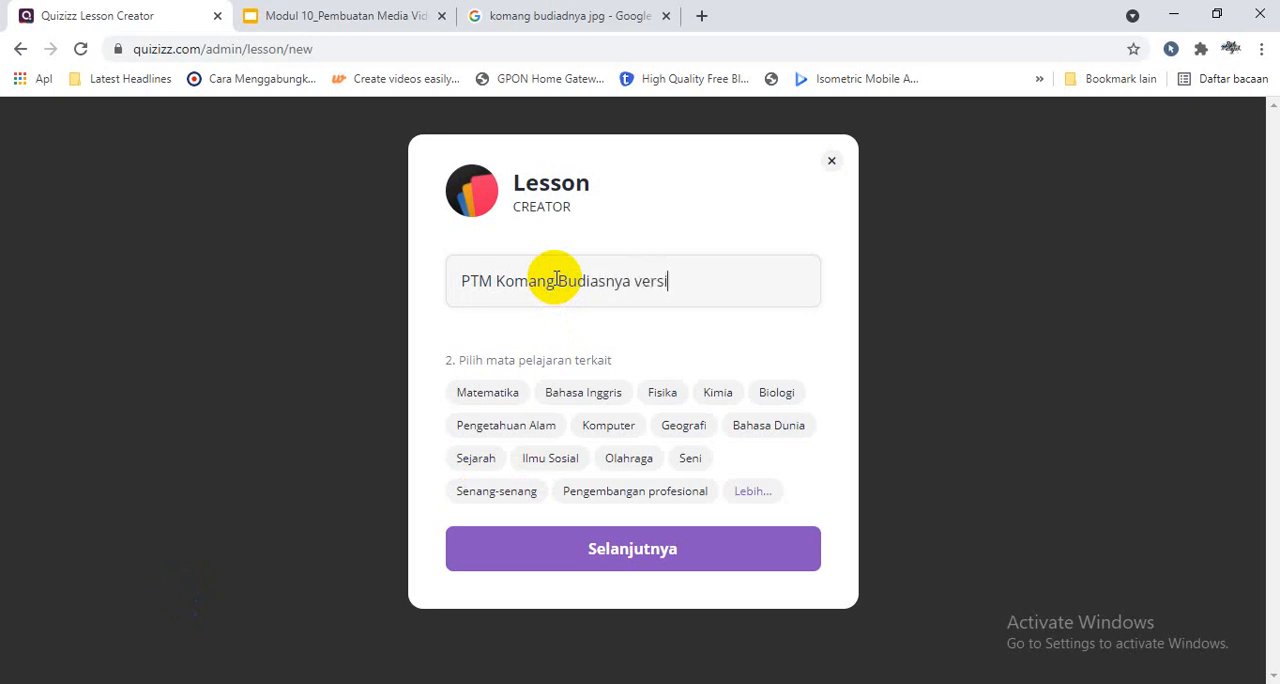
left_click(635, 491)
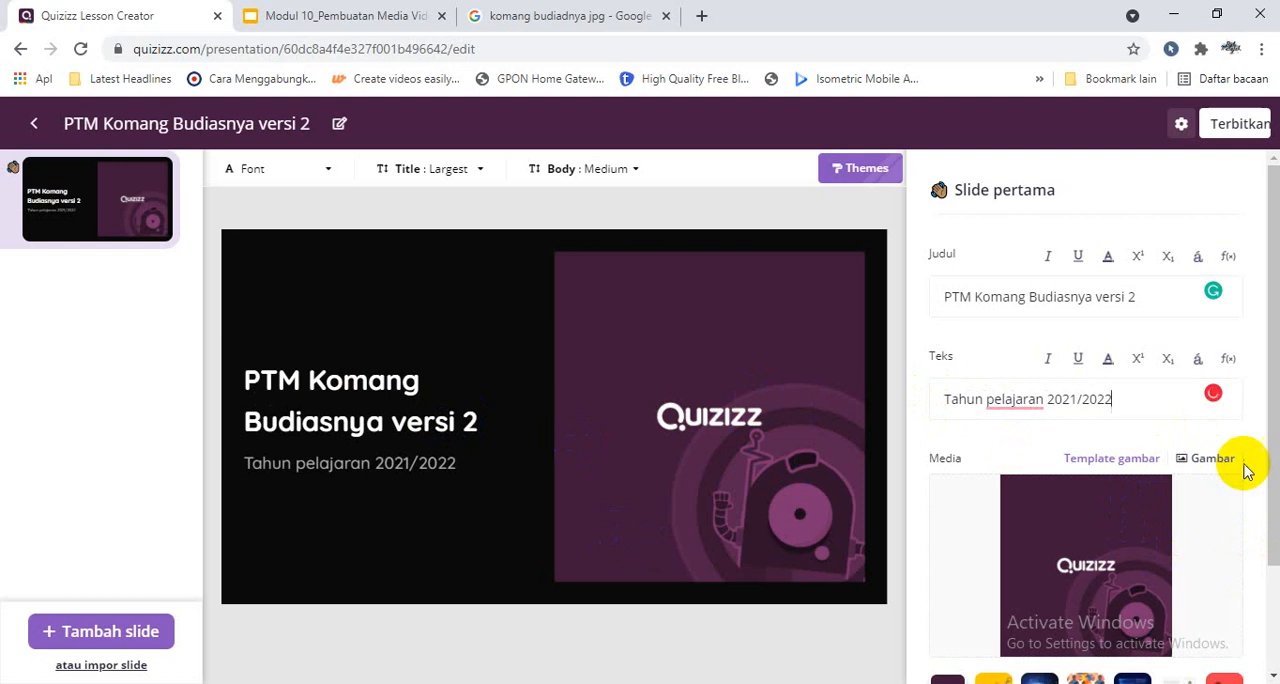
- Copy the image address of the enlarged conference-table photo from the Google Images results
scroll(1268, 466, "down", 2)
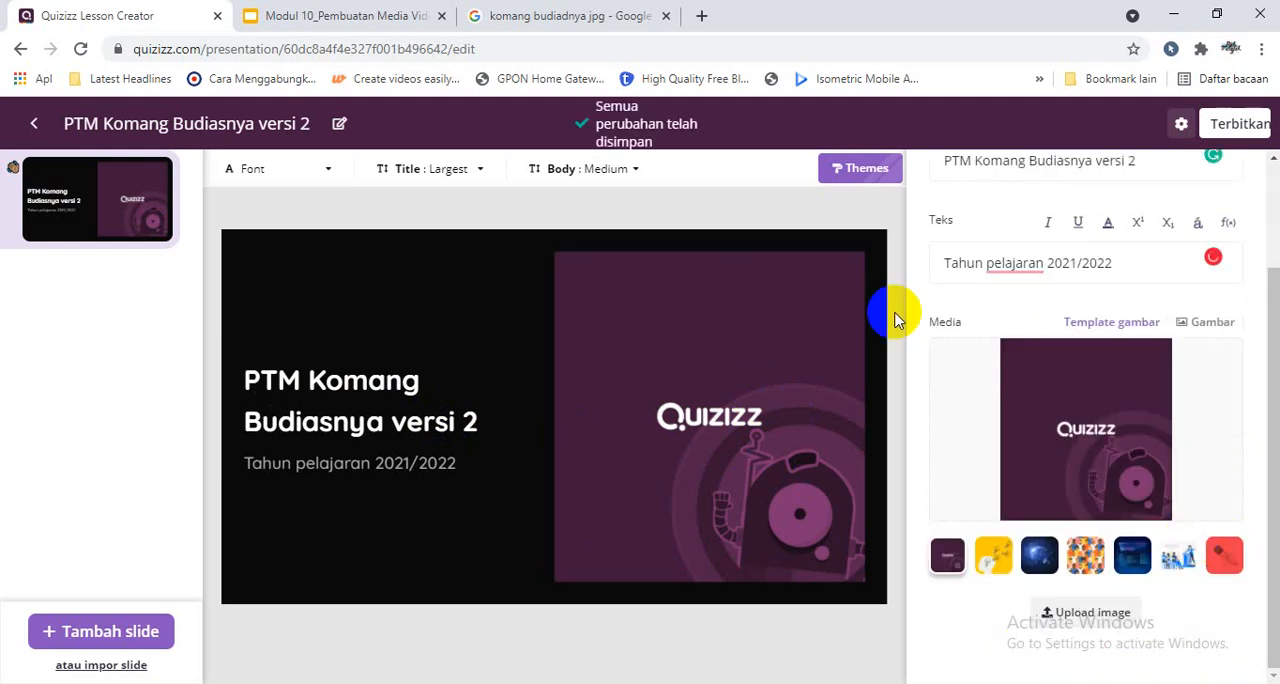
left_click(600, 12)
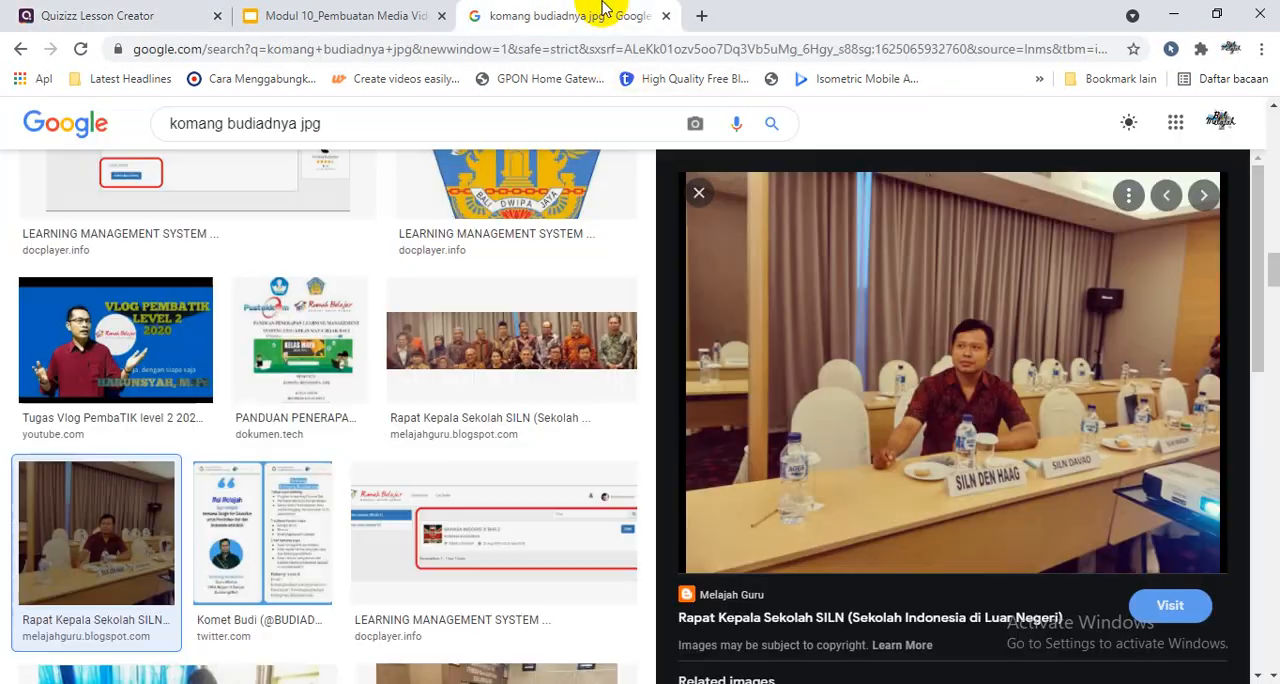
right_click(940, 320)
left_click(1013, 612)
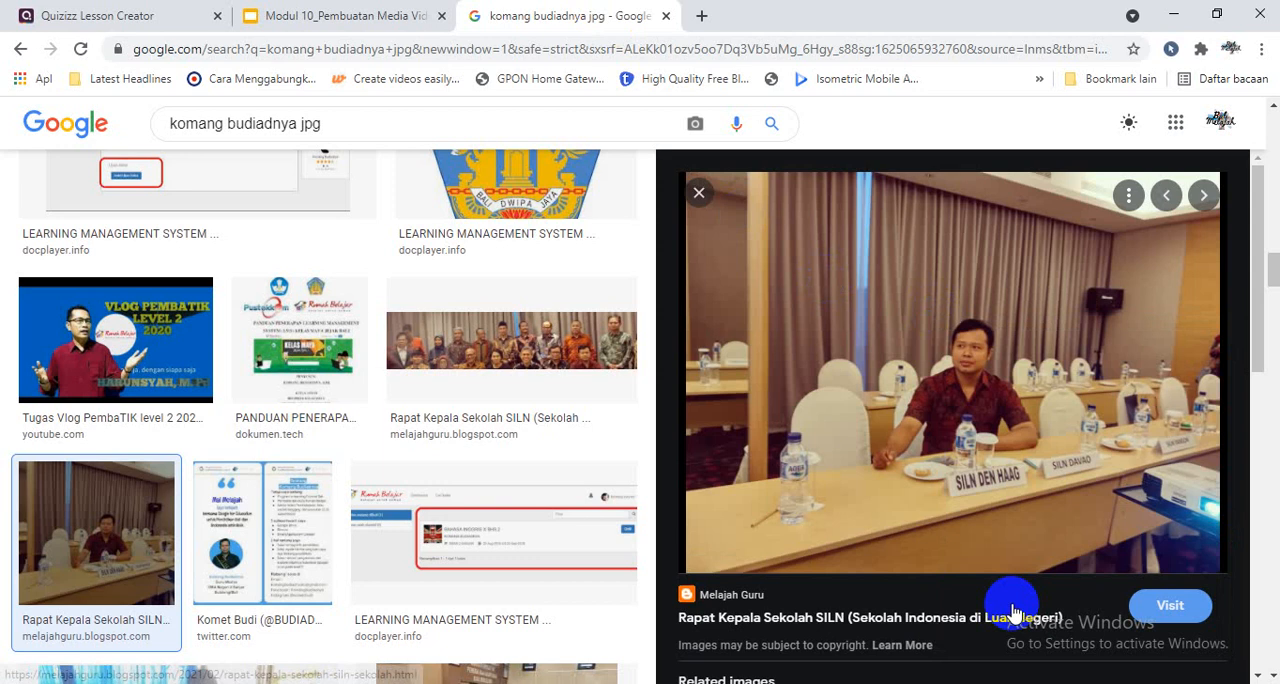
right_click(905, 298)
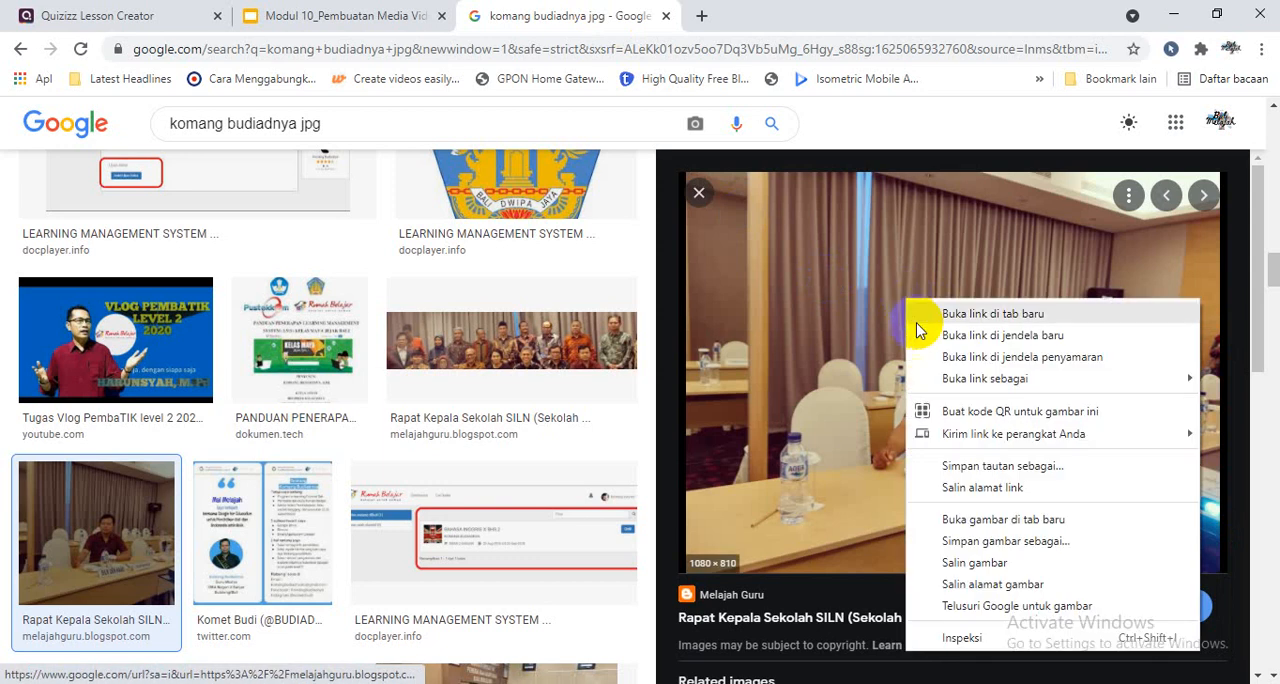
left_click(961, 588)
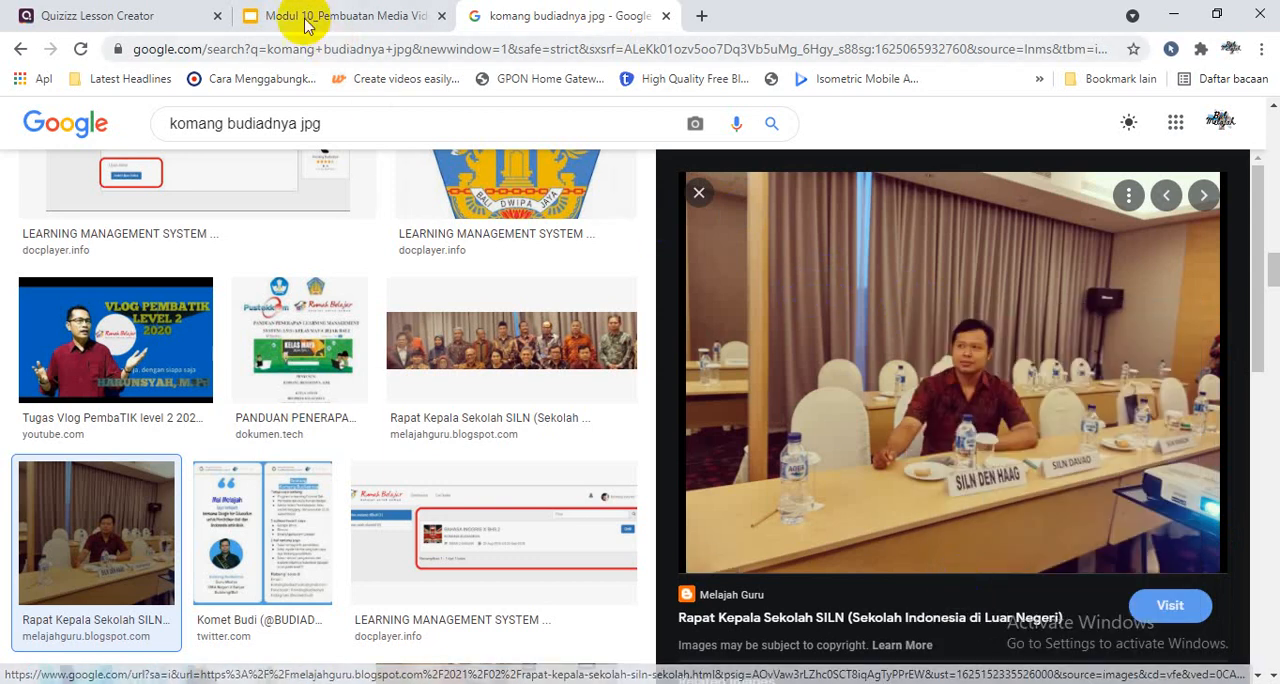
- Back in the Quizizz lesson, replace the first slide's template picture with the photo from the copied image link
left_click(114, 15)
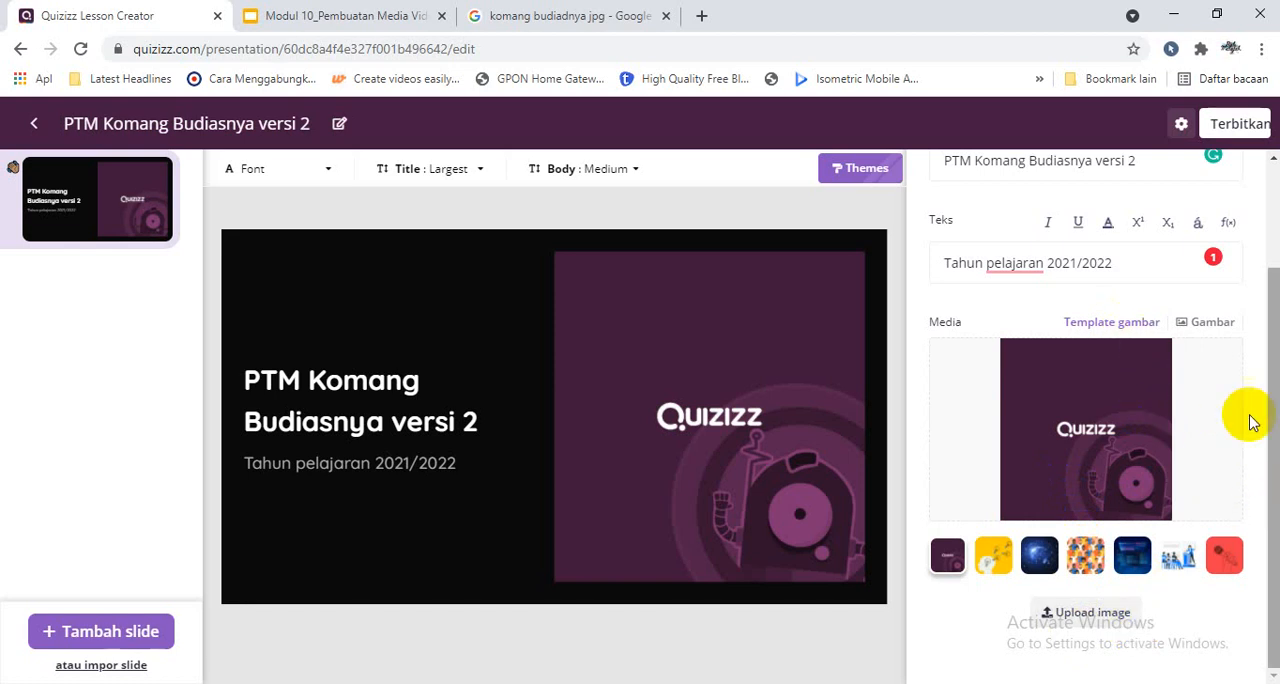
left_click(1207, 323)
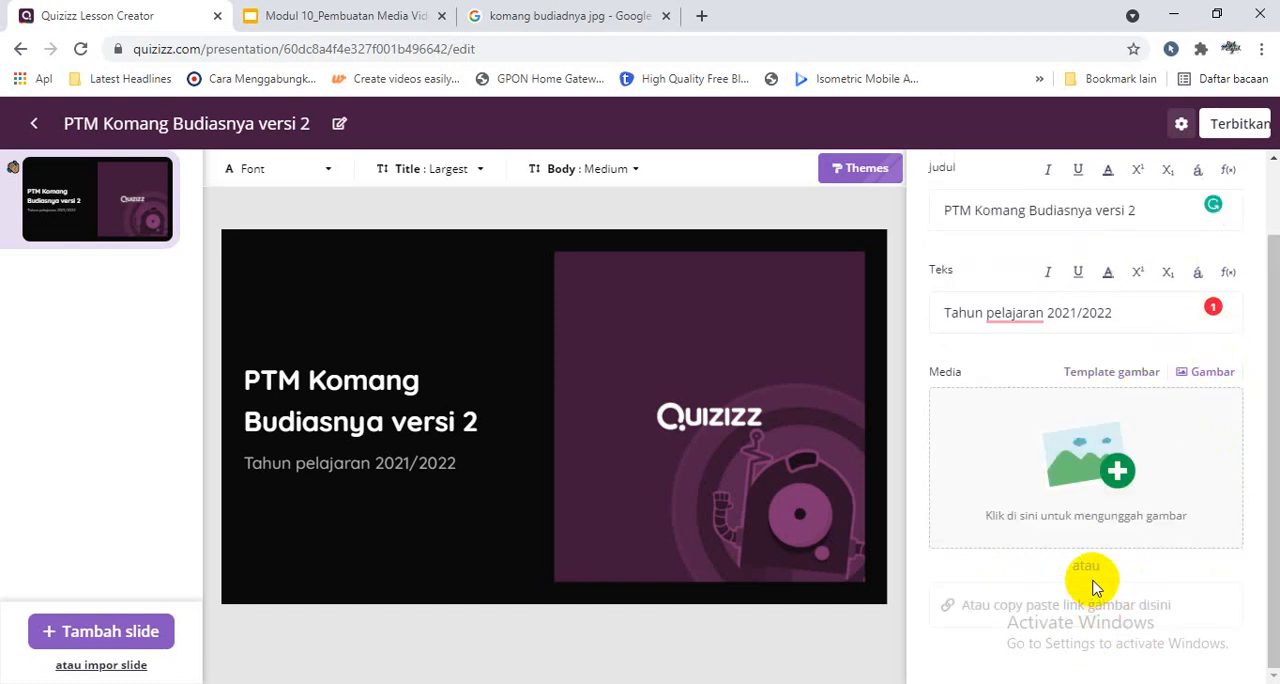
left_click(1057, 605)
key("ctrl+v")
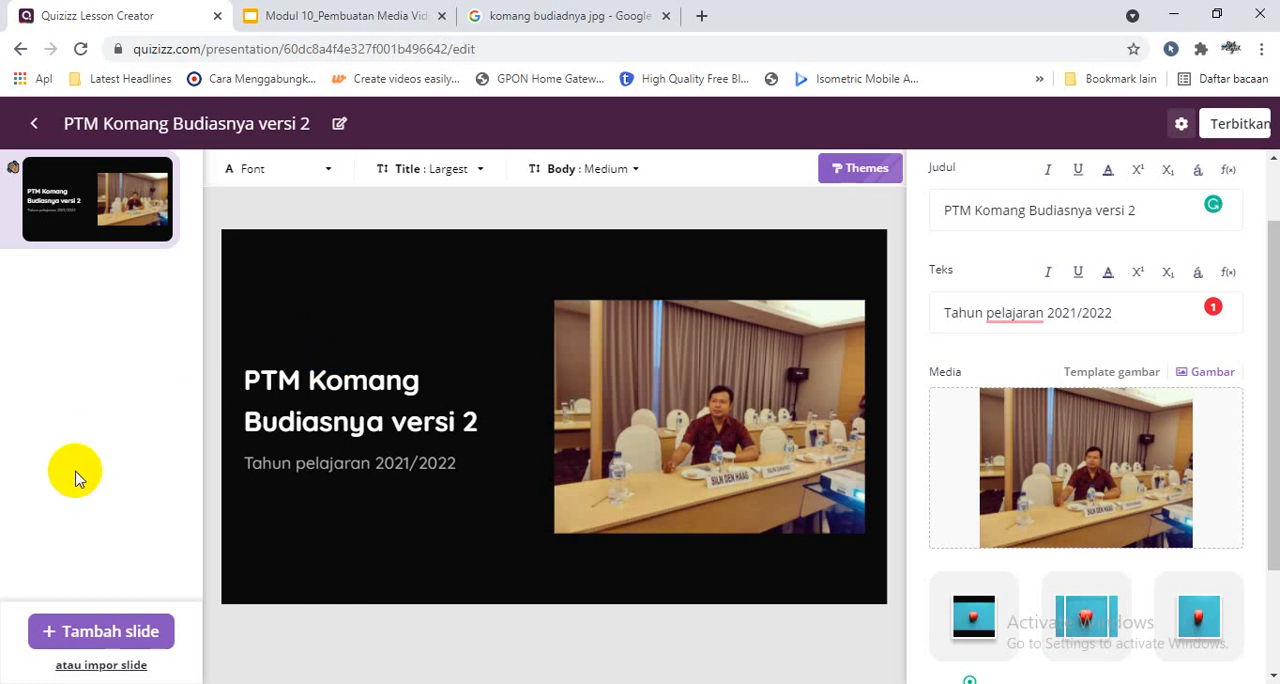
- Open the slide import dialog and review its Google Slides and Powerpoint options, ending on the PDF option
left_click(116, 665)
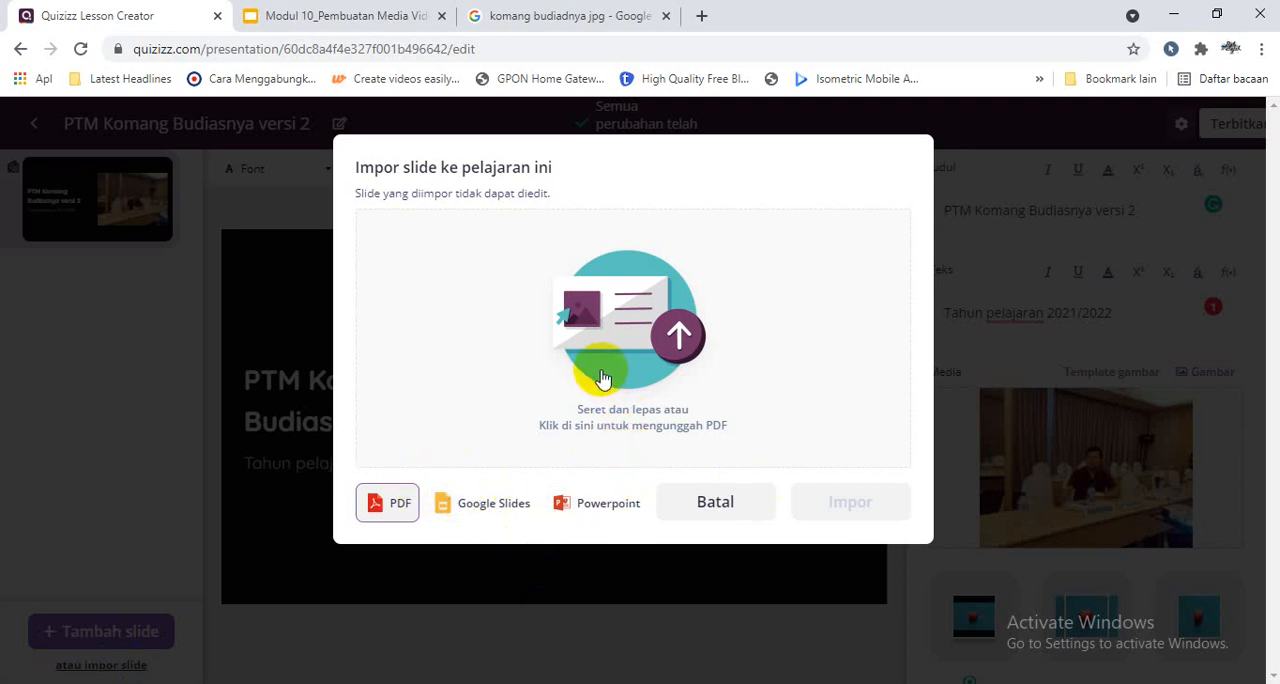
left_click(488, 505)
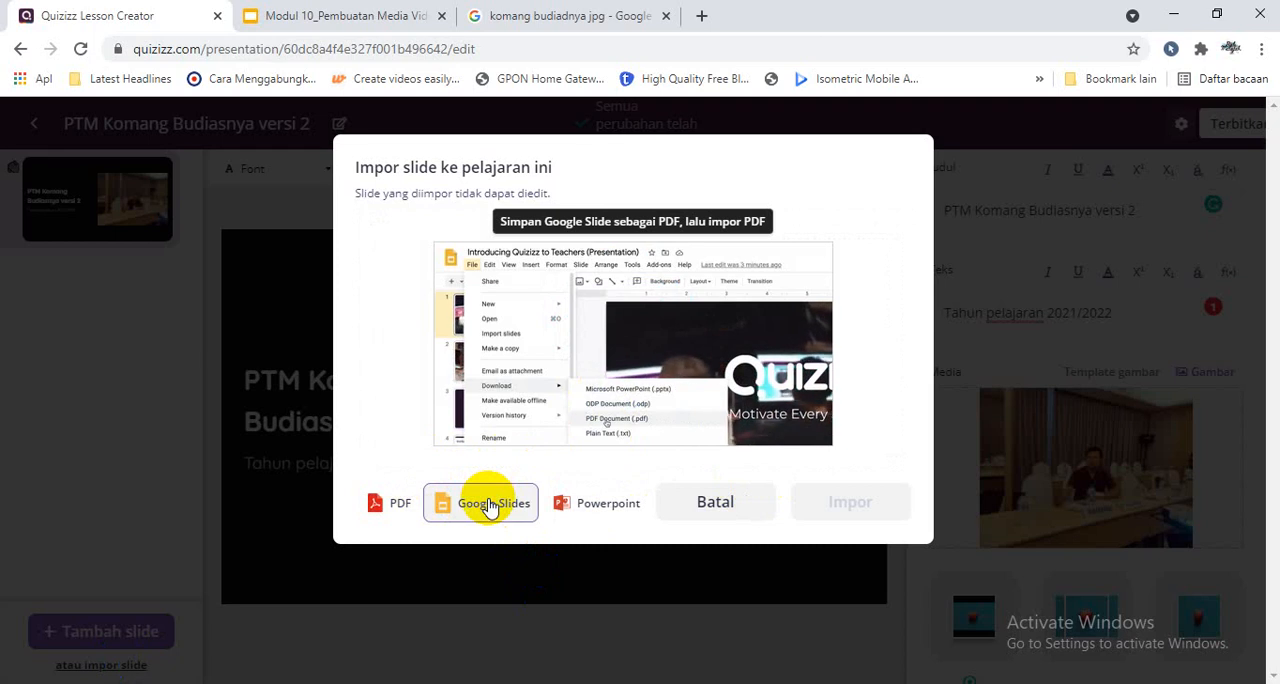
left_click(489, 505)
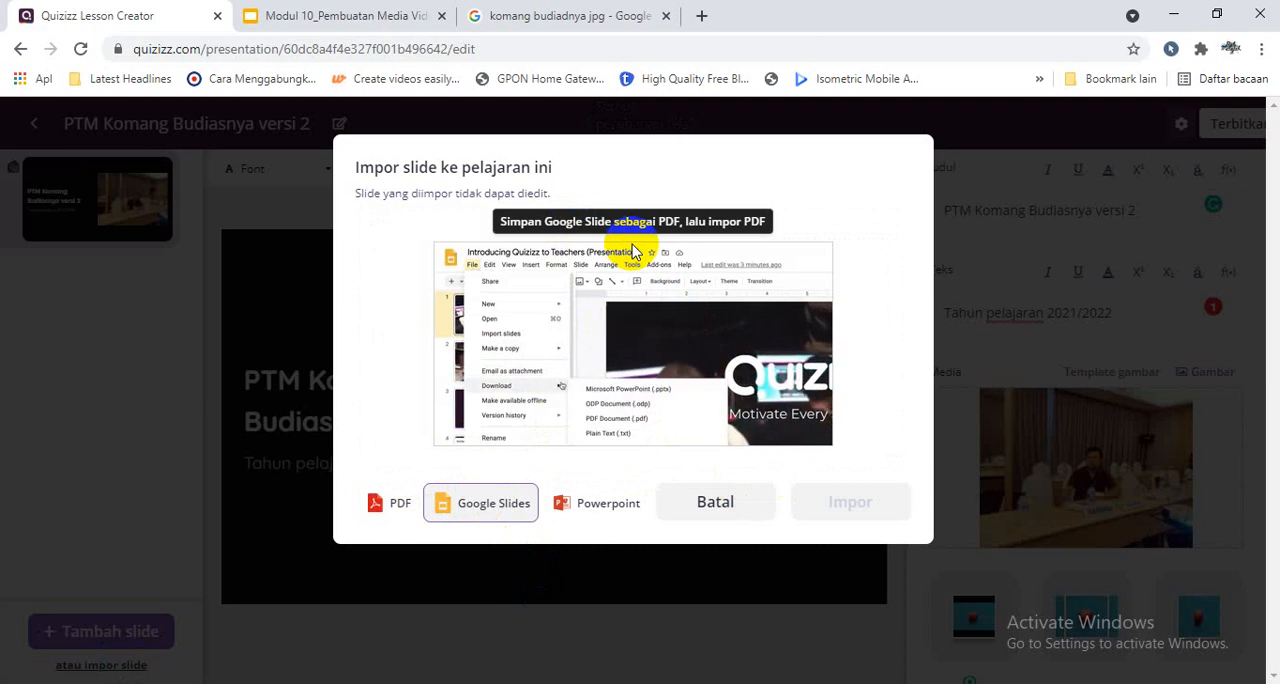
left_click(398, 502)
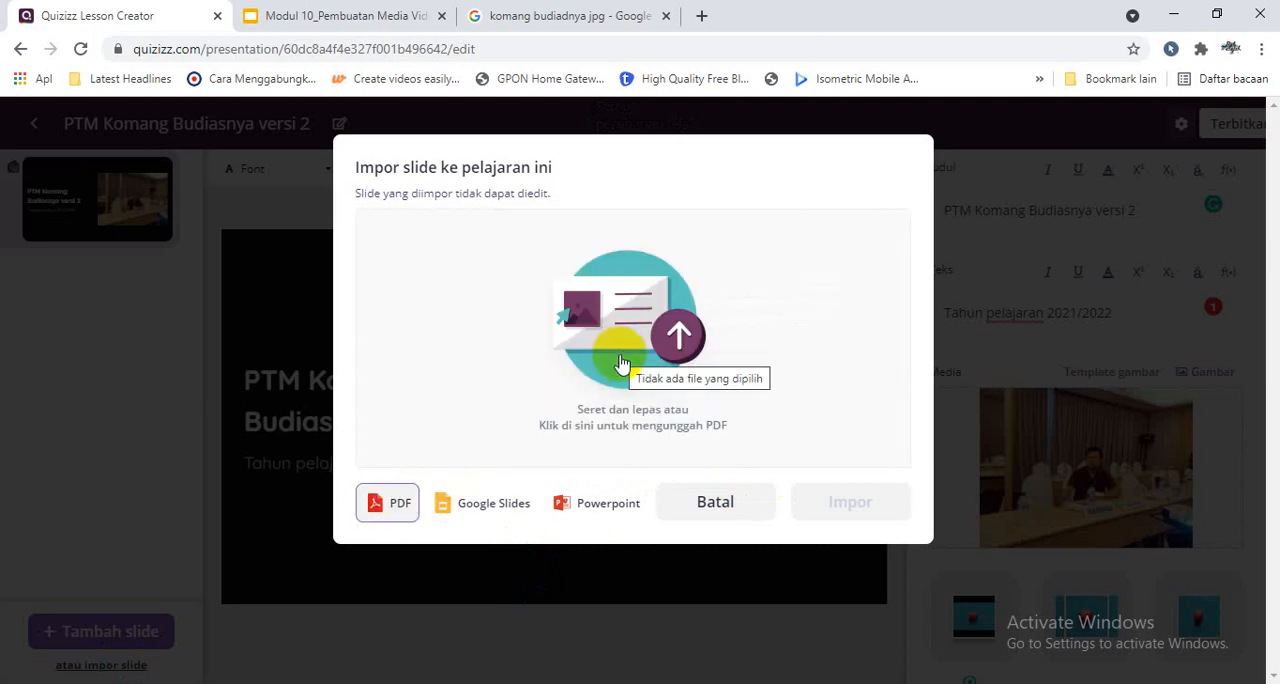
left_click(595, 499)
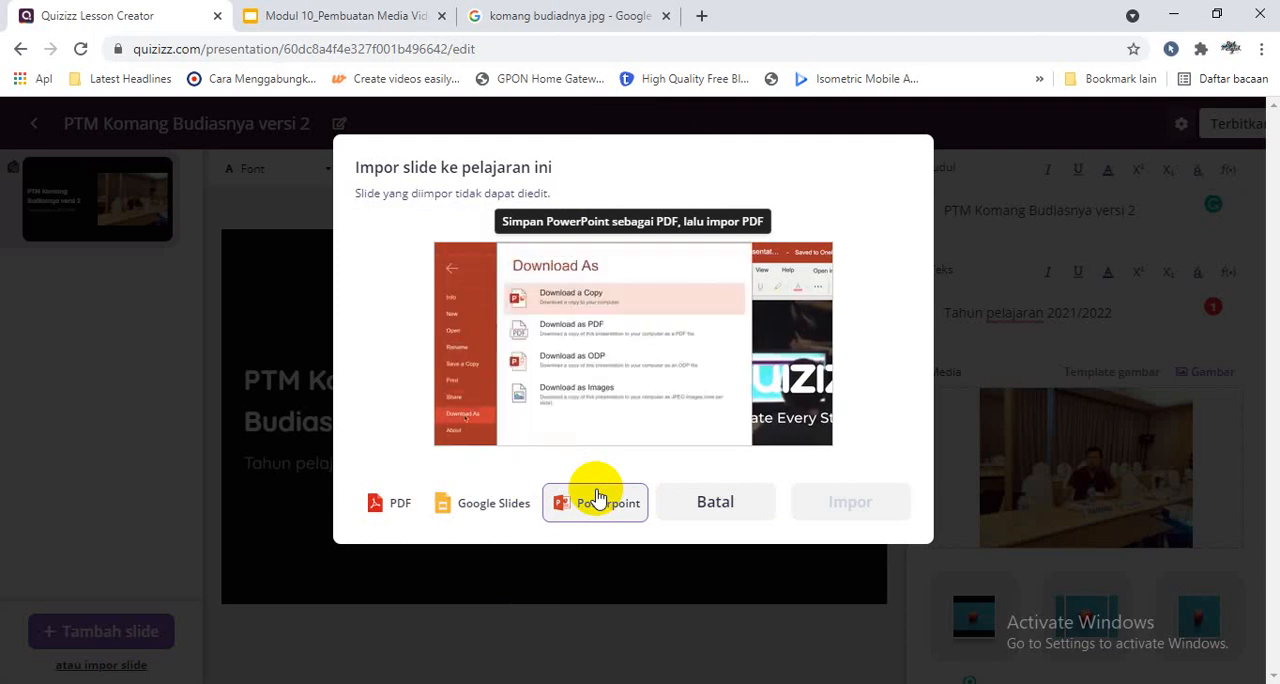
left_click(396, 506)
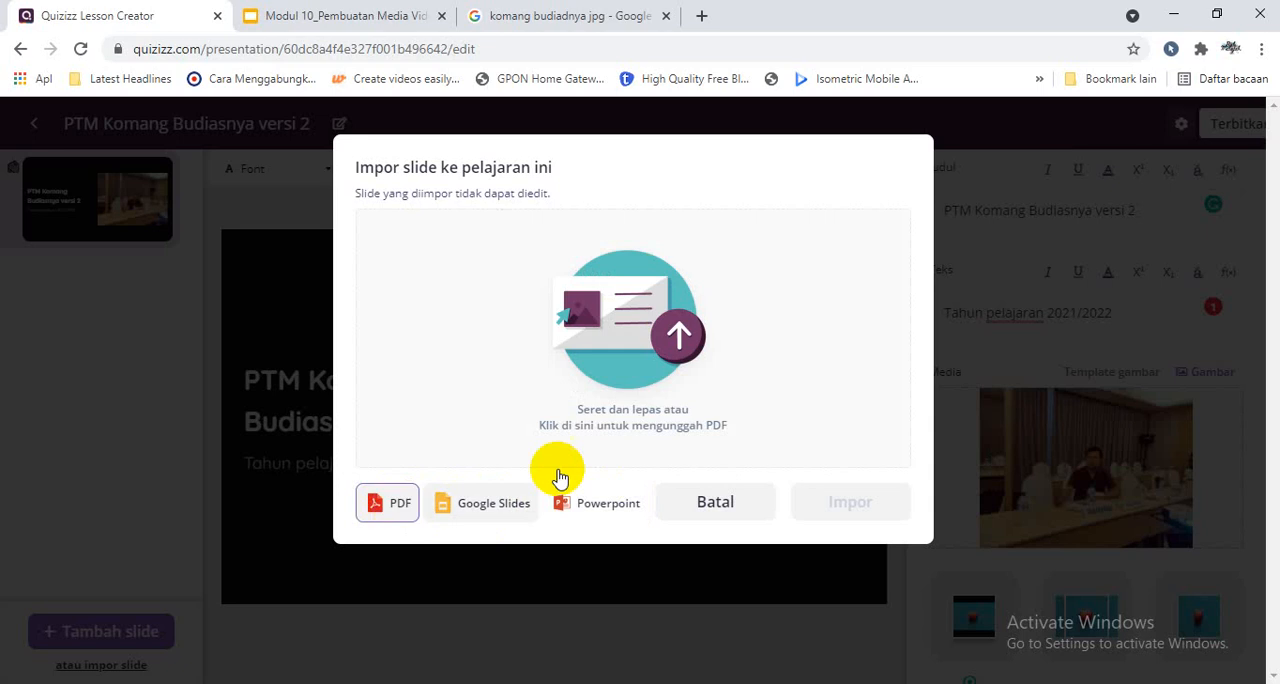
- Upload the PDF "Flyer Kompetisi Literasi & Numerasi copy" from Downloads for import, browsing the files in Details view
left_click(619, 362)
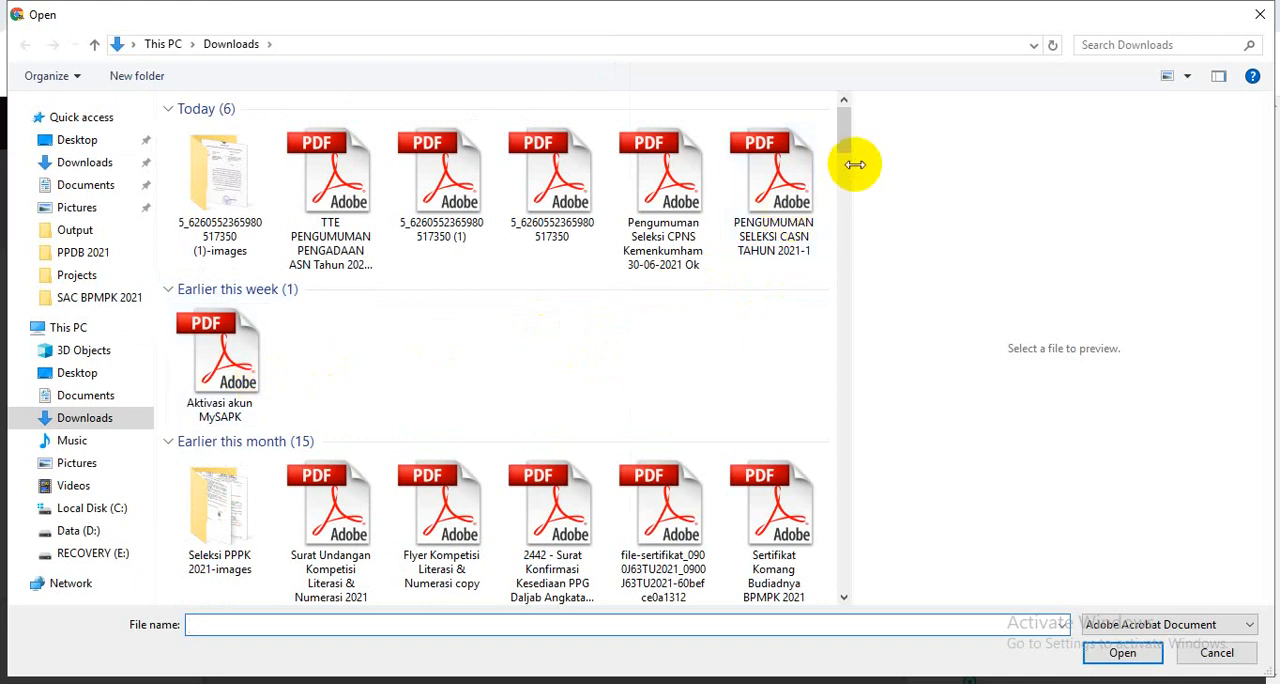
left_click(1187, 76)
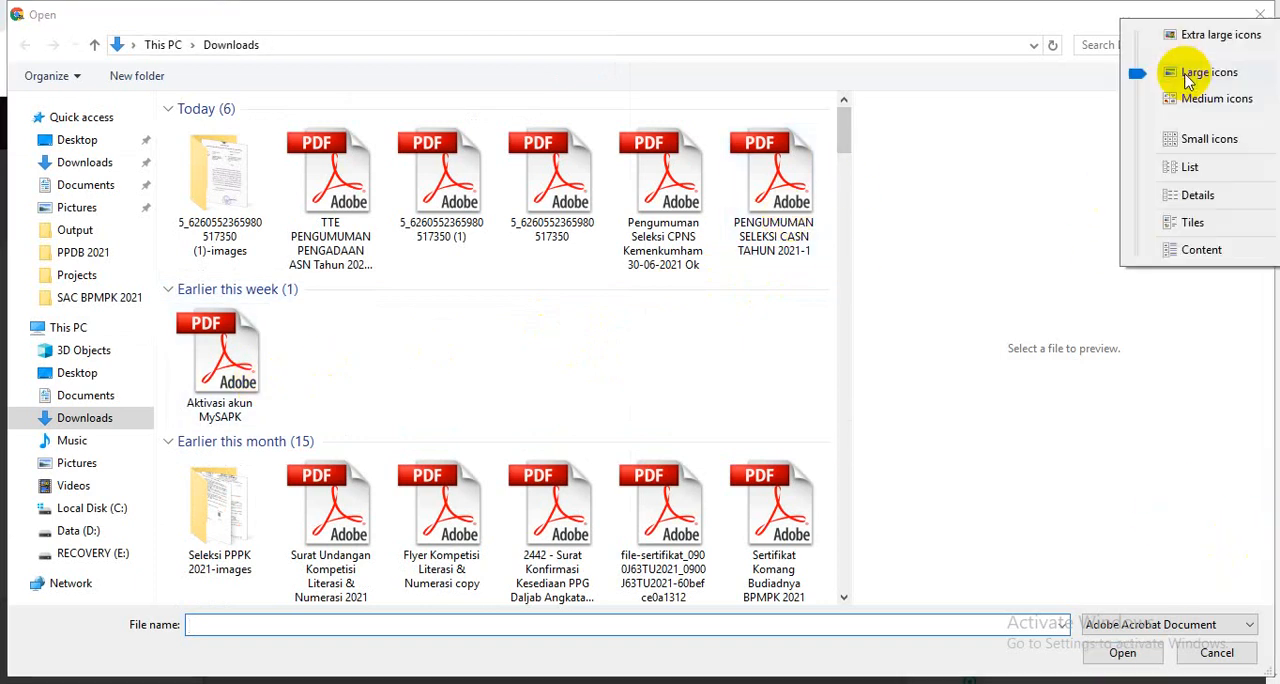
left_click(1195, 196)
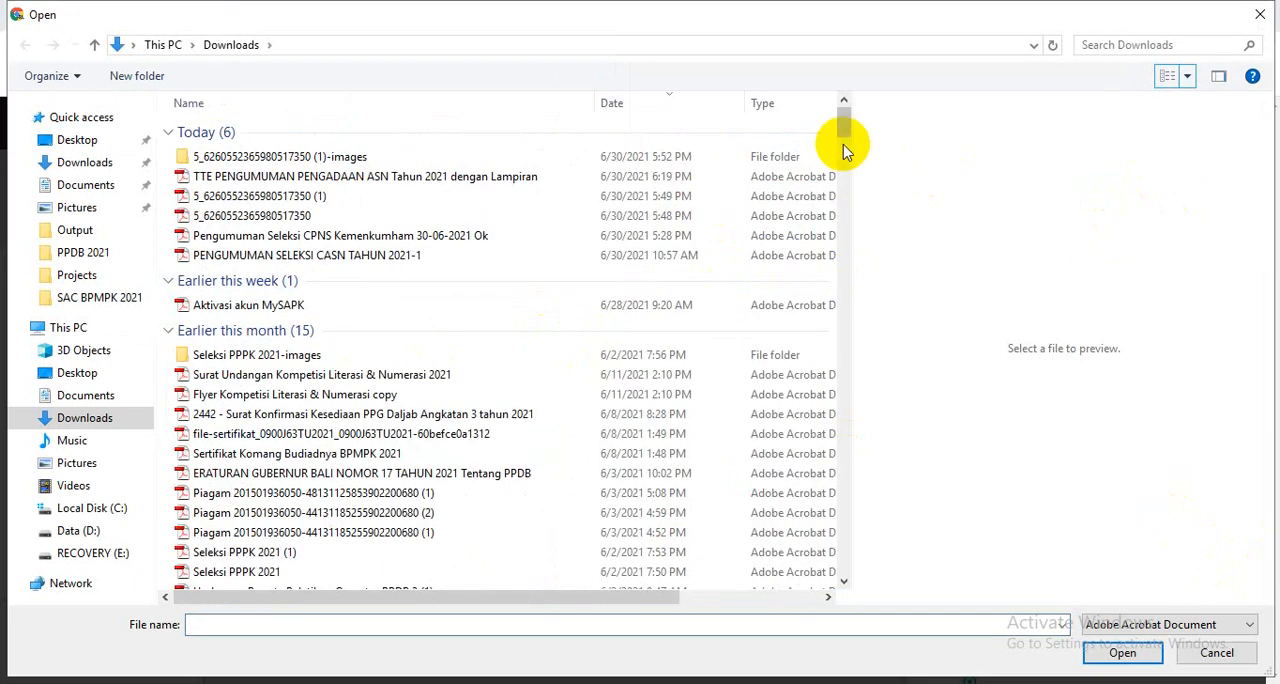
left_click_drag(586, 604, 557, 601)
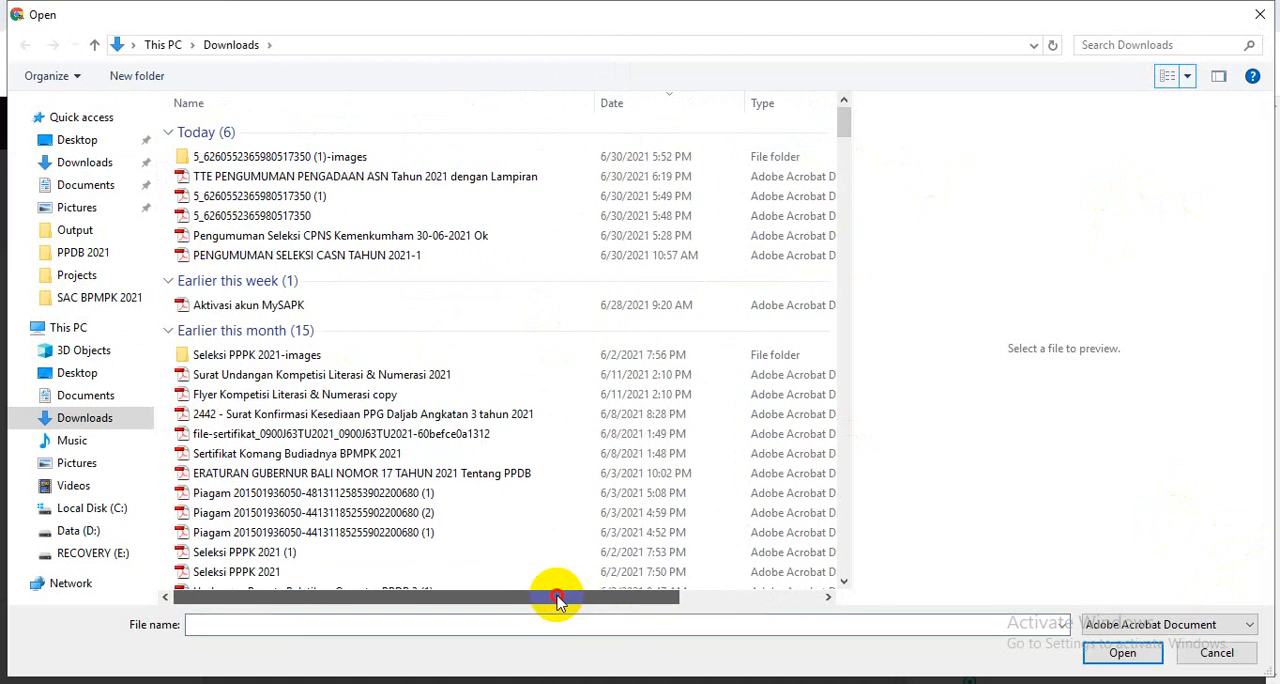
left_click(524, 396)
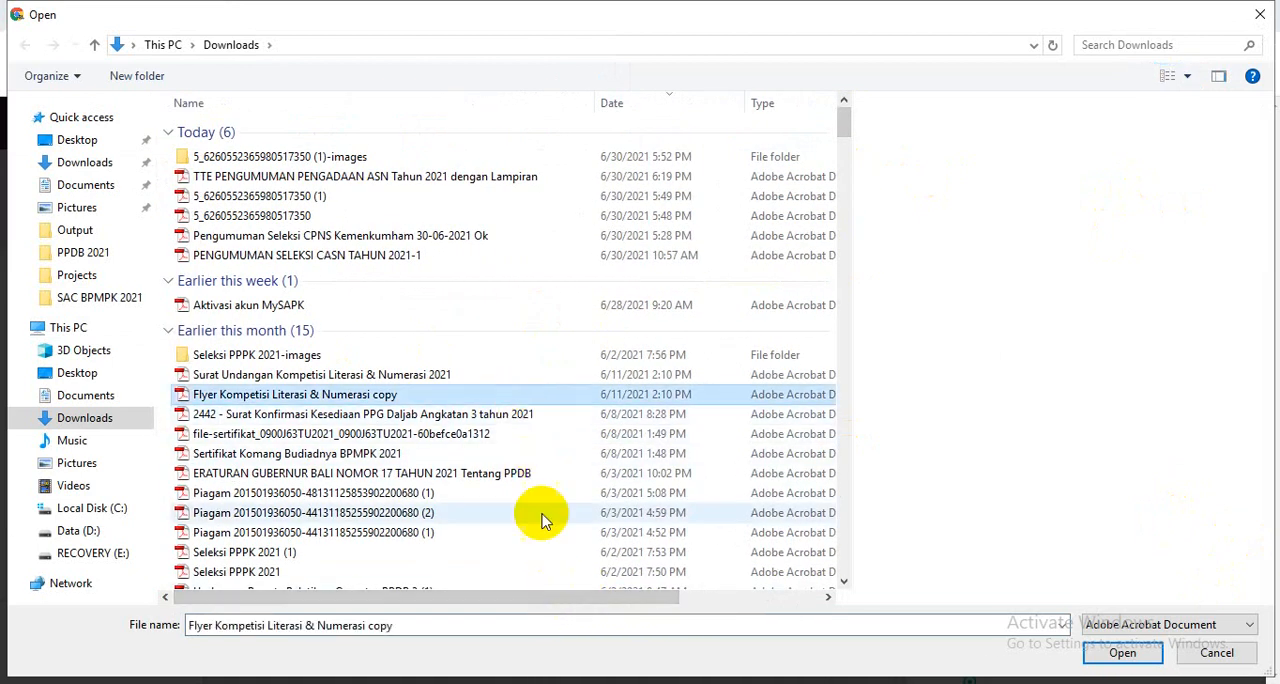
mouse_move(543, 600)
left_mouse_down()
mouse_move(670, 612)
mouse_move(540, 618)
left_mouse_up()
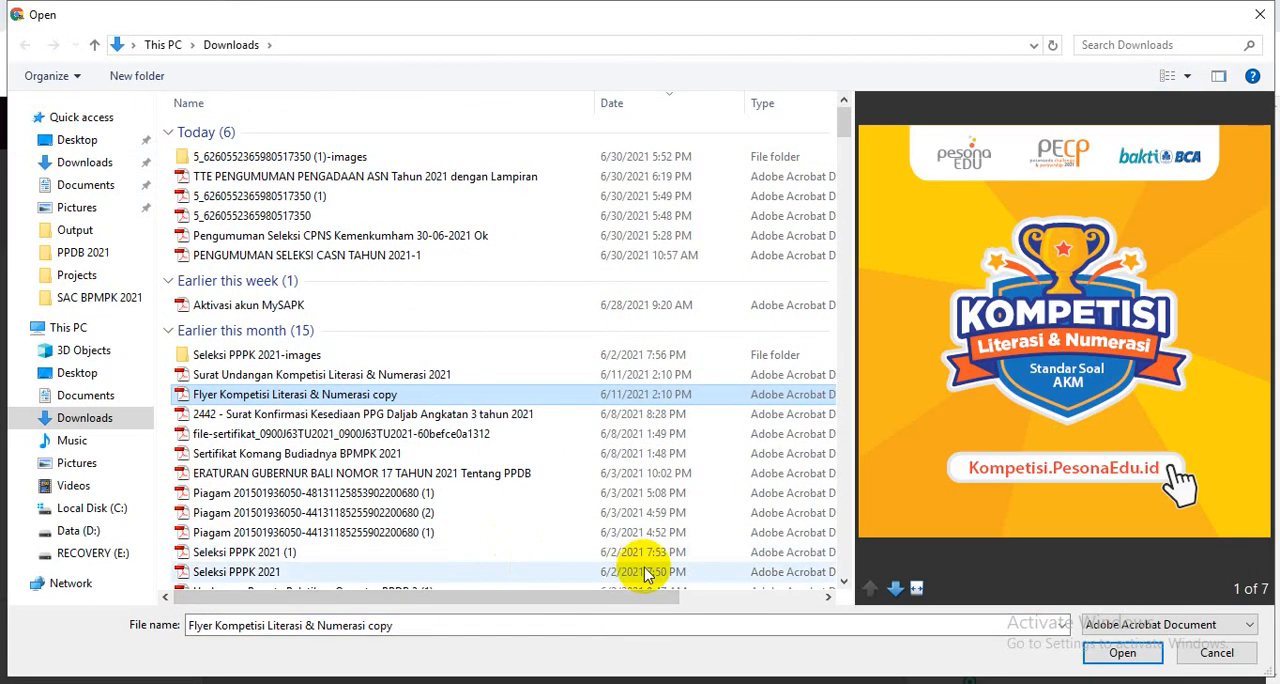
left_click_drag(625, 597, 749, 597)
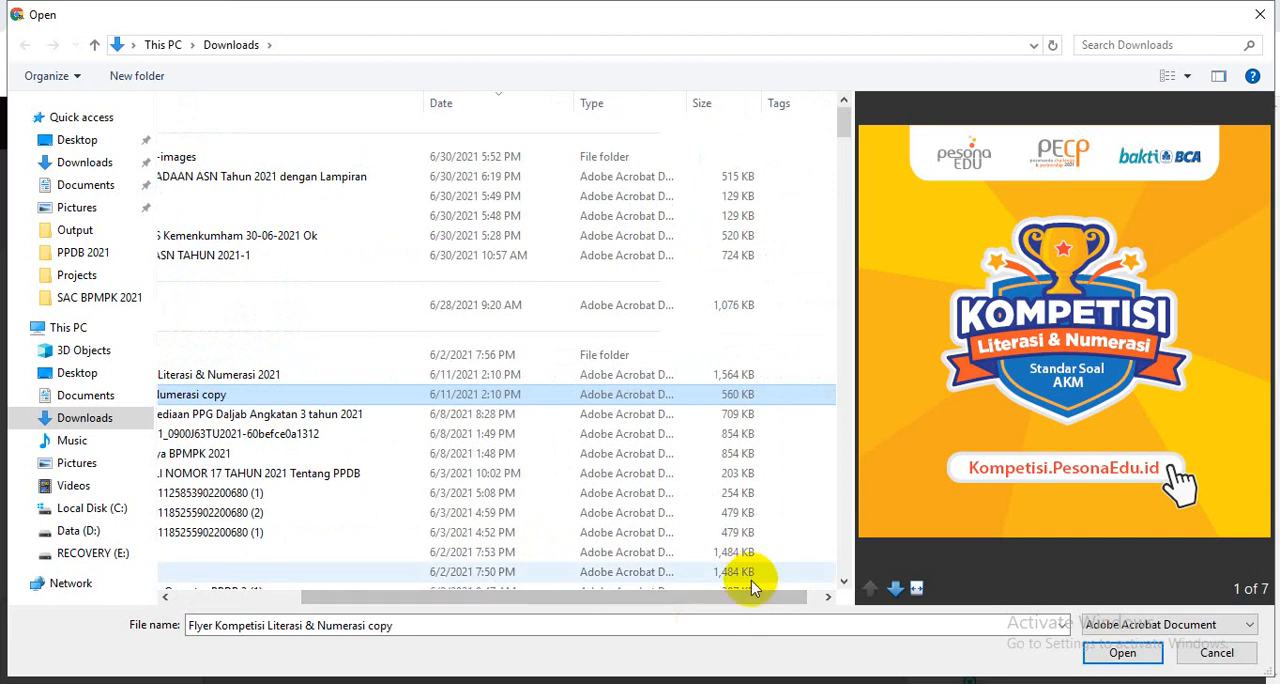
mouse_move(843, 121)
left_mouse_down()
mouse_move(845, 149)
mouse_move(845, 135)
left_mouse_up()
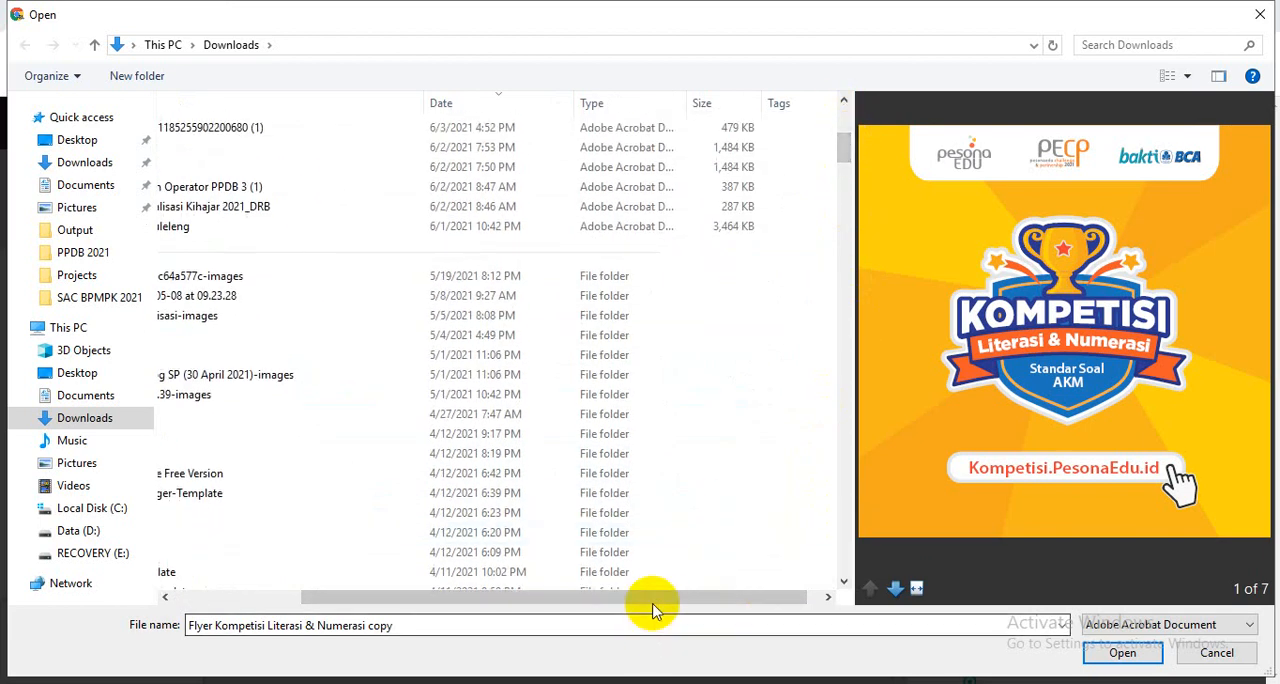
left_click_drag(652, 603, 473, 592)
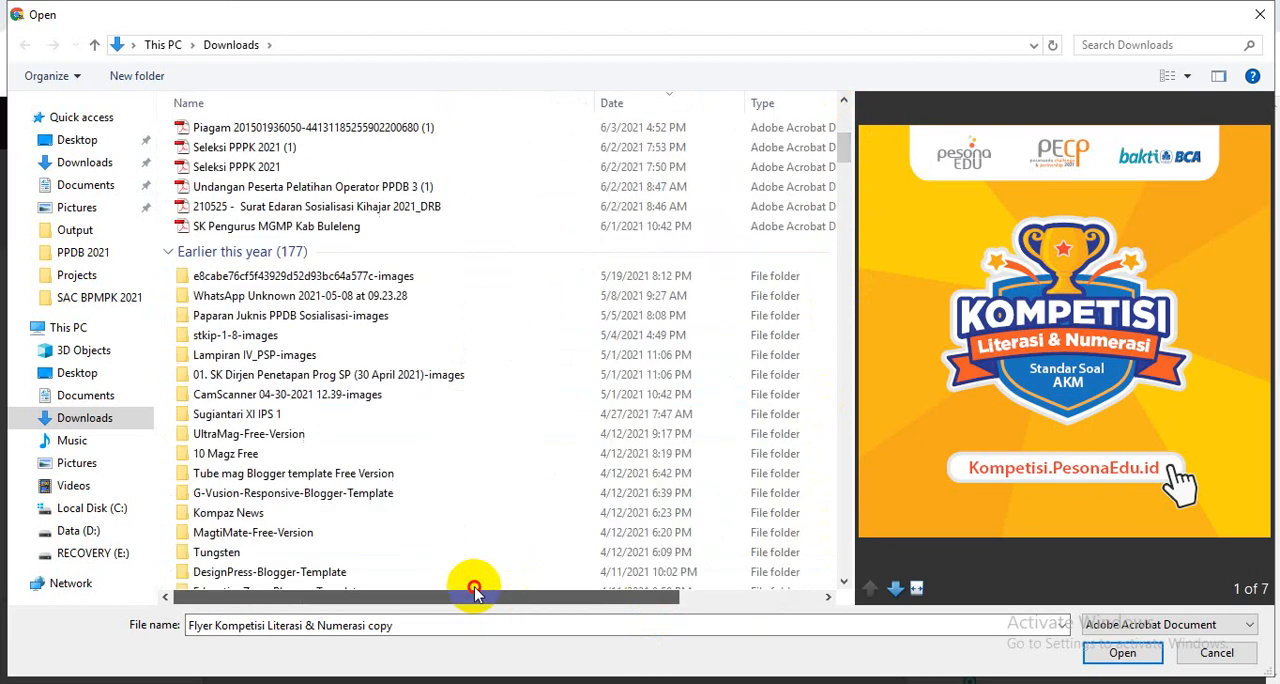
left_click(1137, 662)
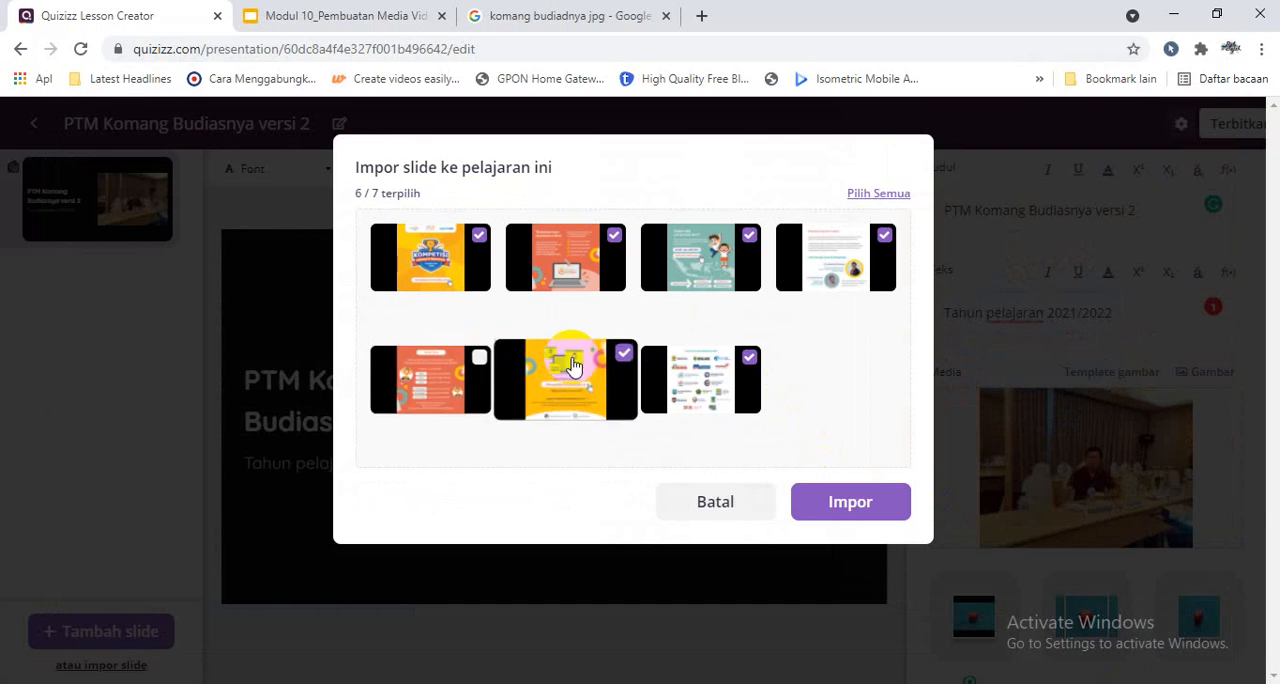
- Deselect the unwanted flyer pages and import only the first and third pages into the lesson
left_click(615, 358)
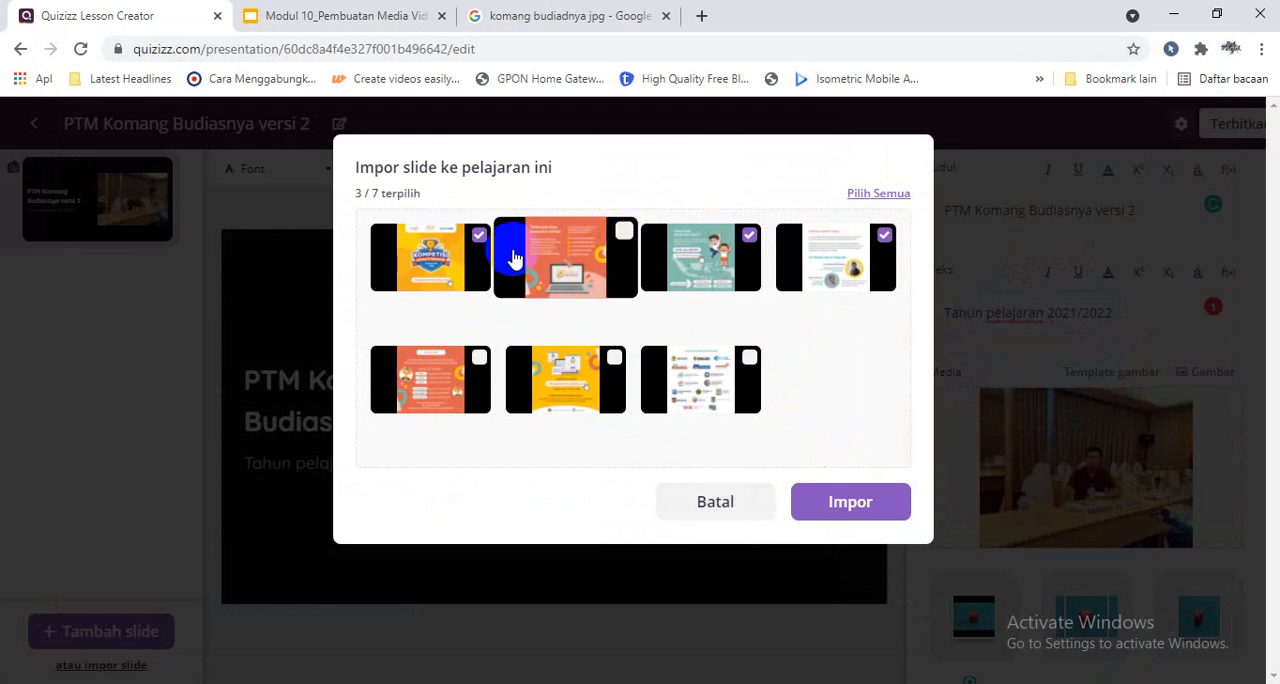
left_click(888, 238)
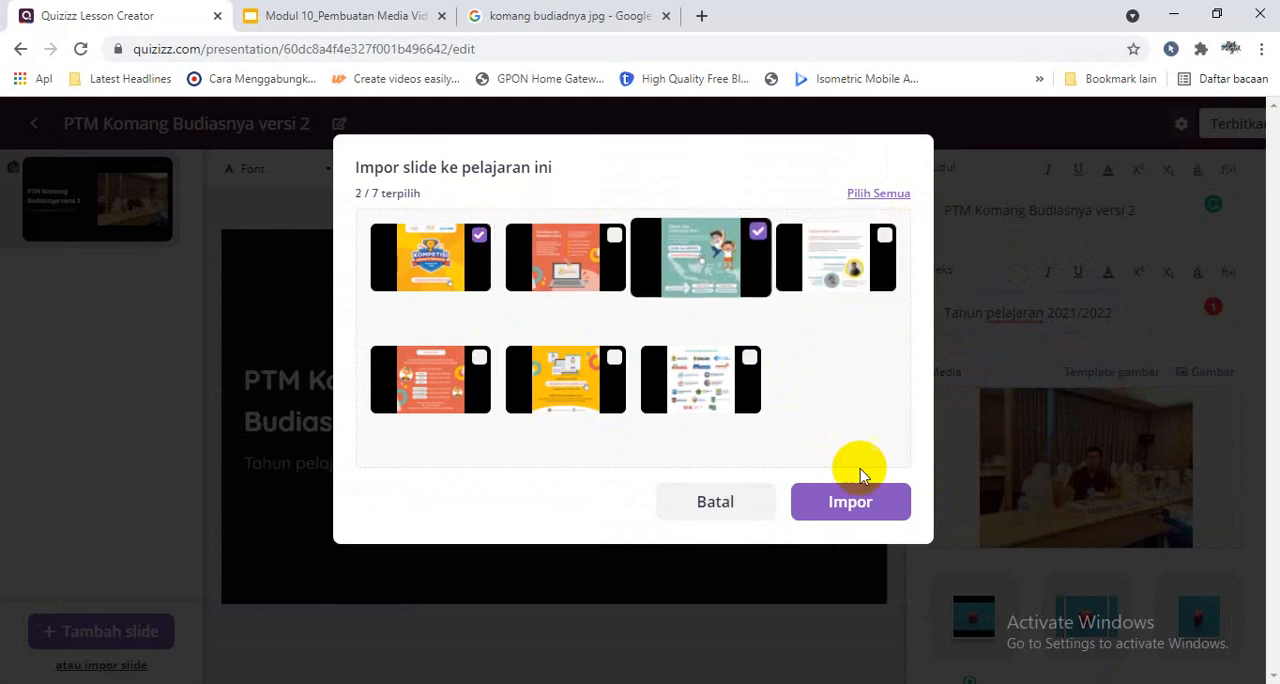
left_click(871, 505)
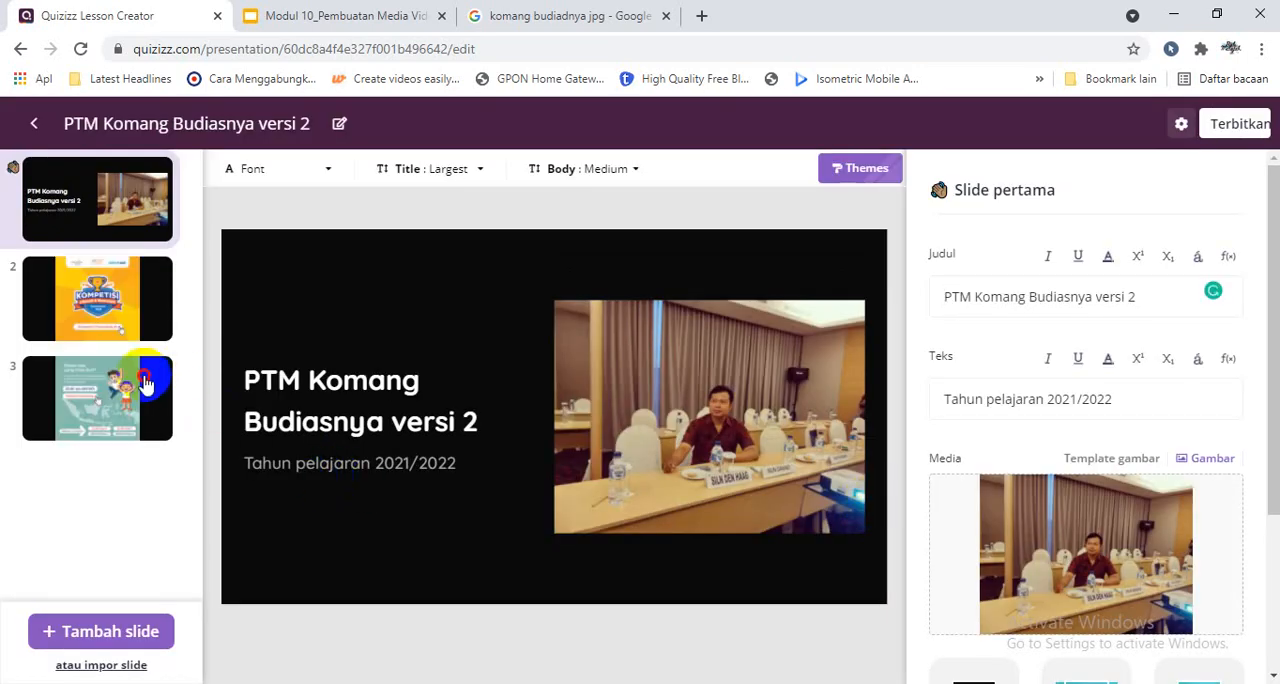
- Preview the two imported flyer slides in the lesson, finishing on slide 3
left_click(144, 375)
left_click(141, 333)
left_click(124, 436)
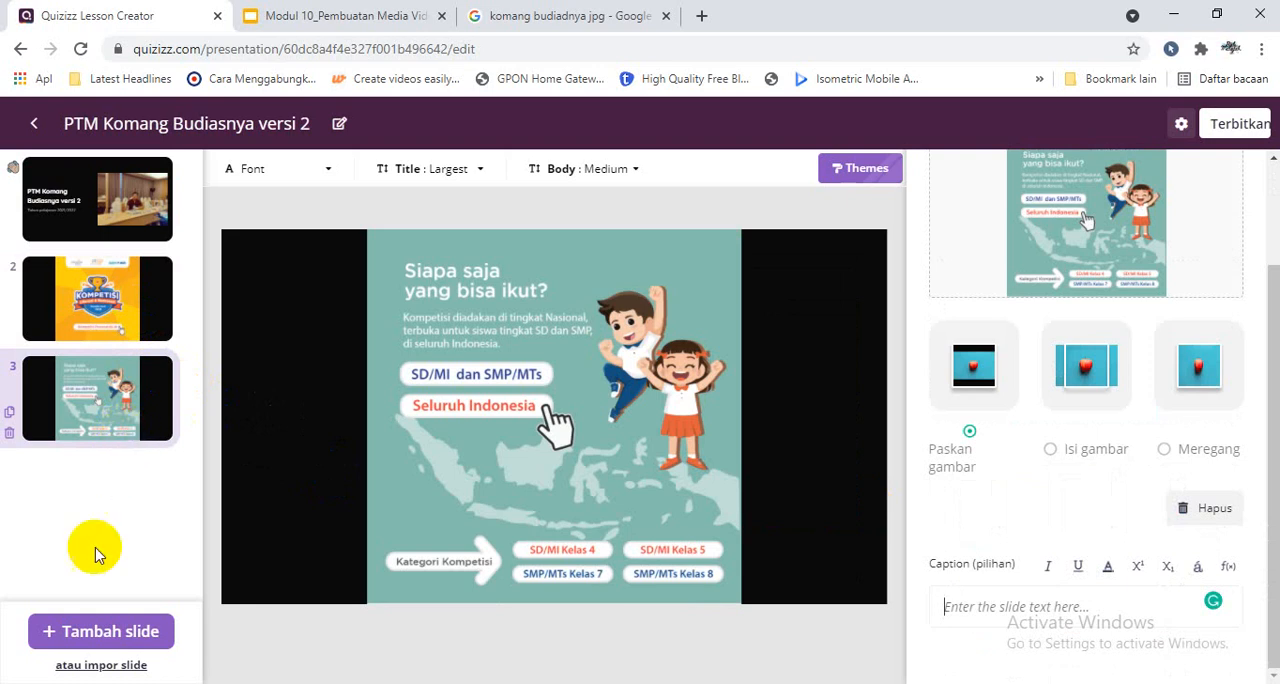
- Check the Google Slides import instructions and download the Google Slides presentation "Modul 10_Pembuatan Media Video Pembelajaran" as a PDF document
left_click(100, 666)
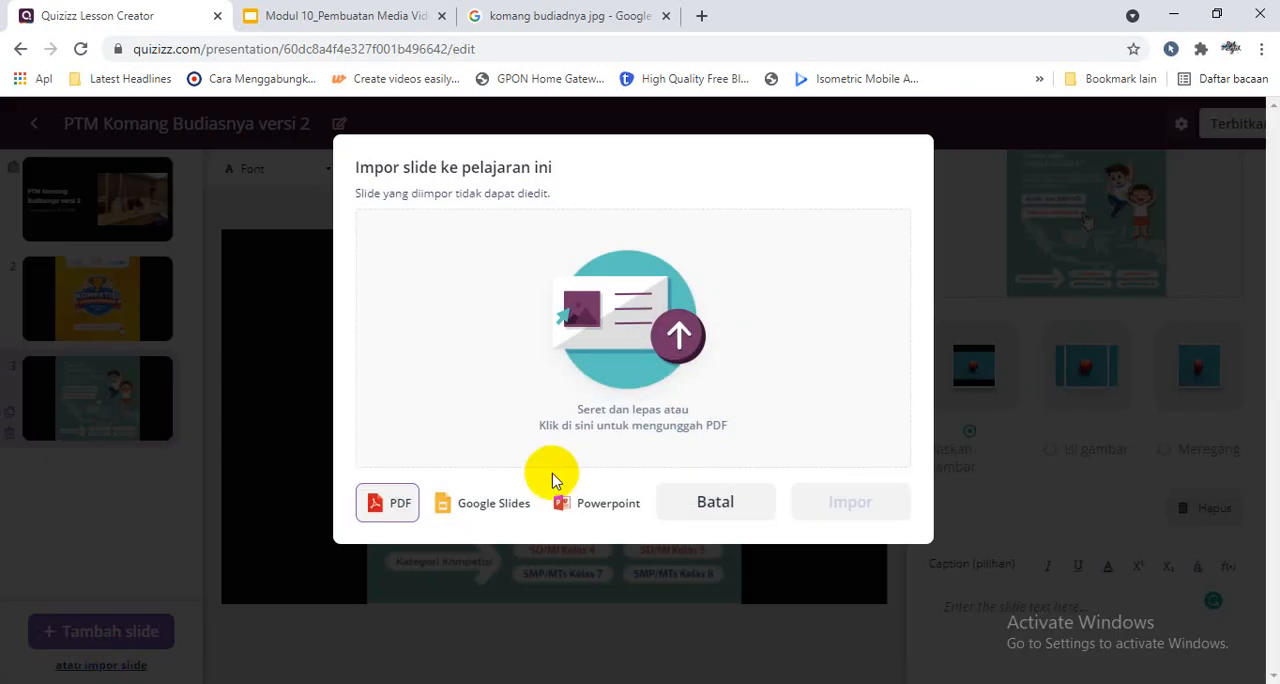
left_click(500, 515)
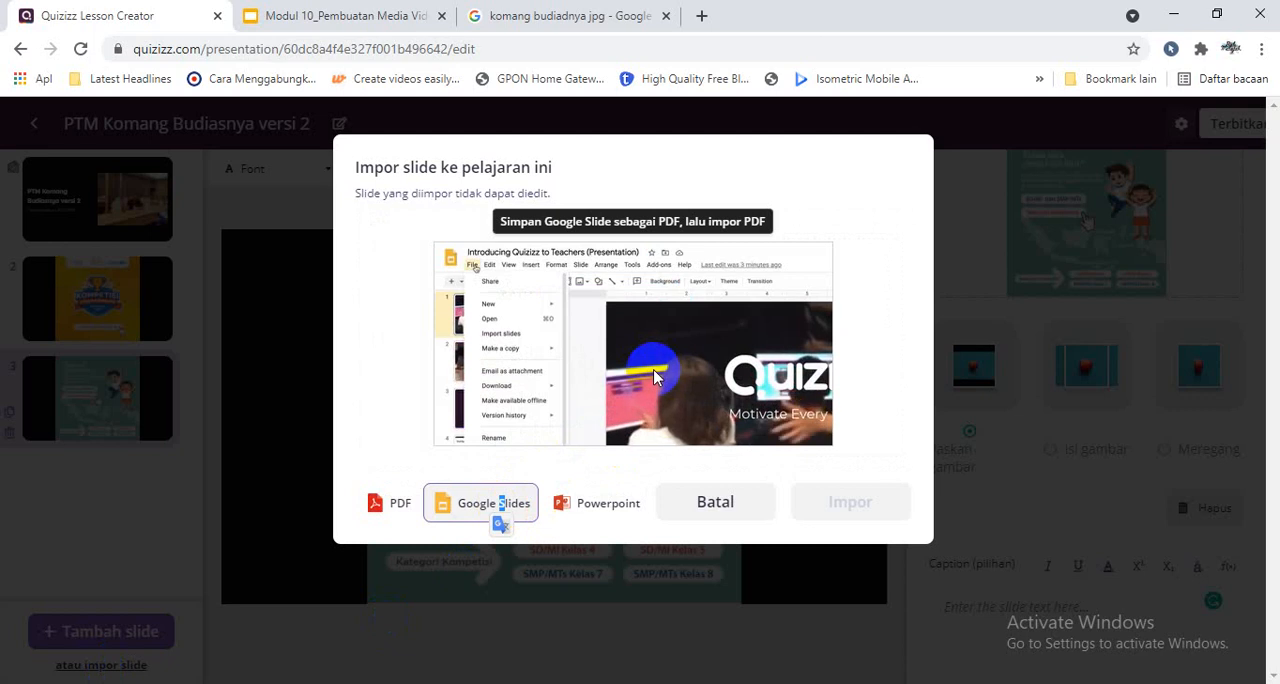
left_click(345, 18)
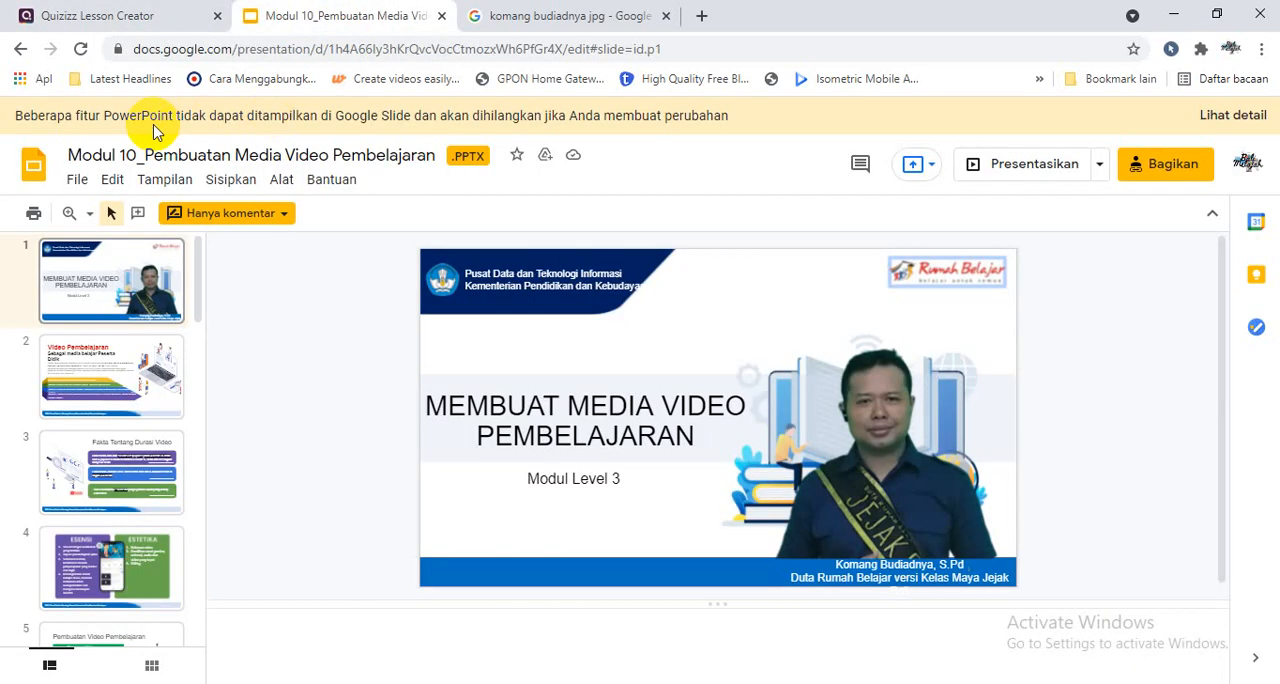
left_click(76, 179)
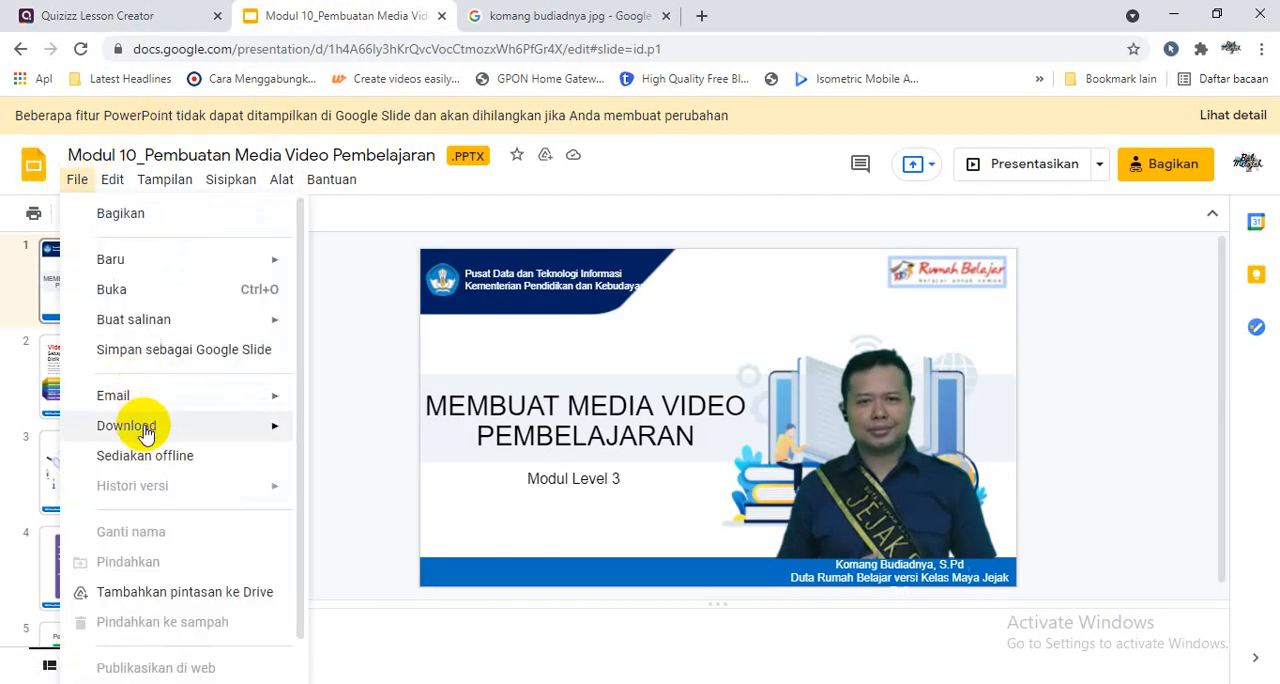
mouse_move(246, 429)
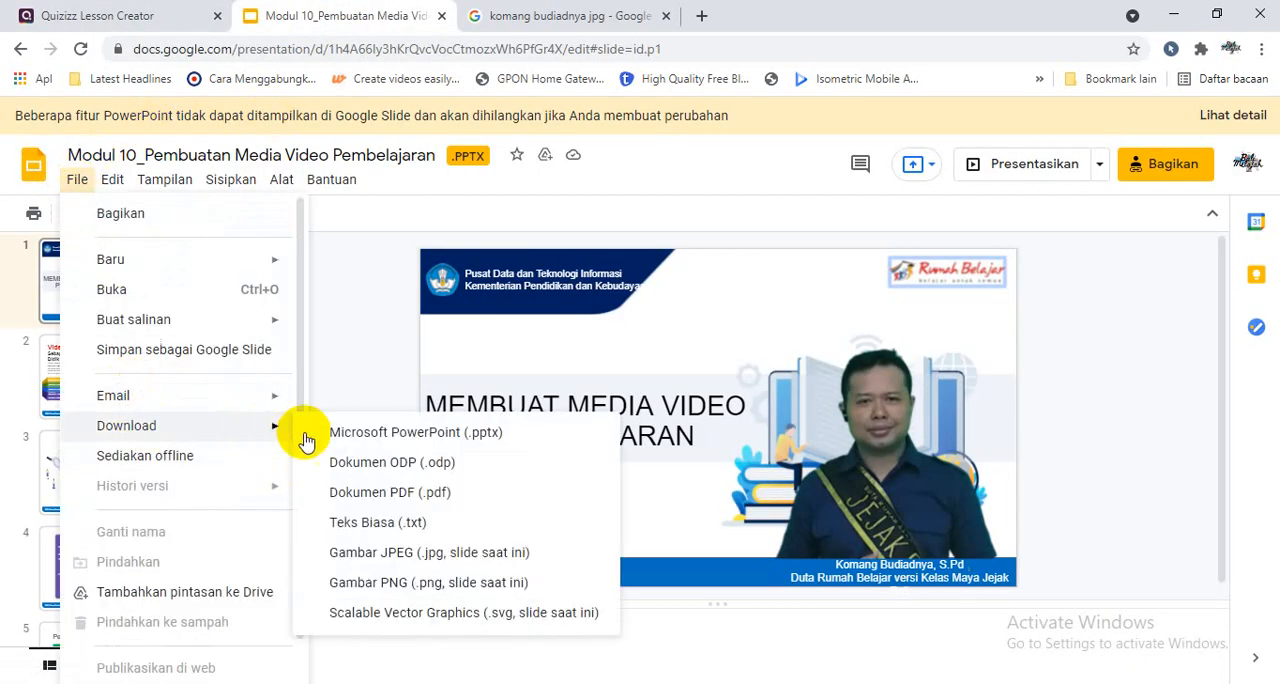
left_click(334, 494)
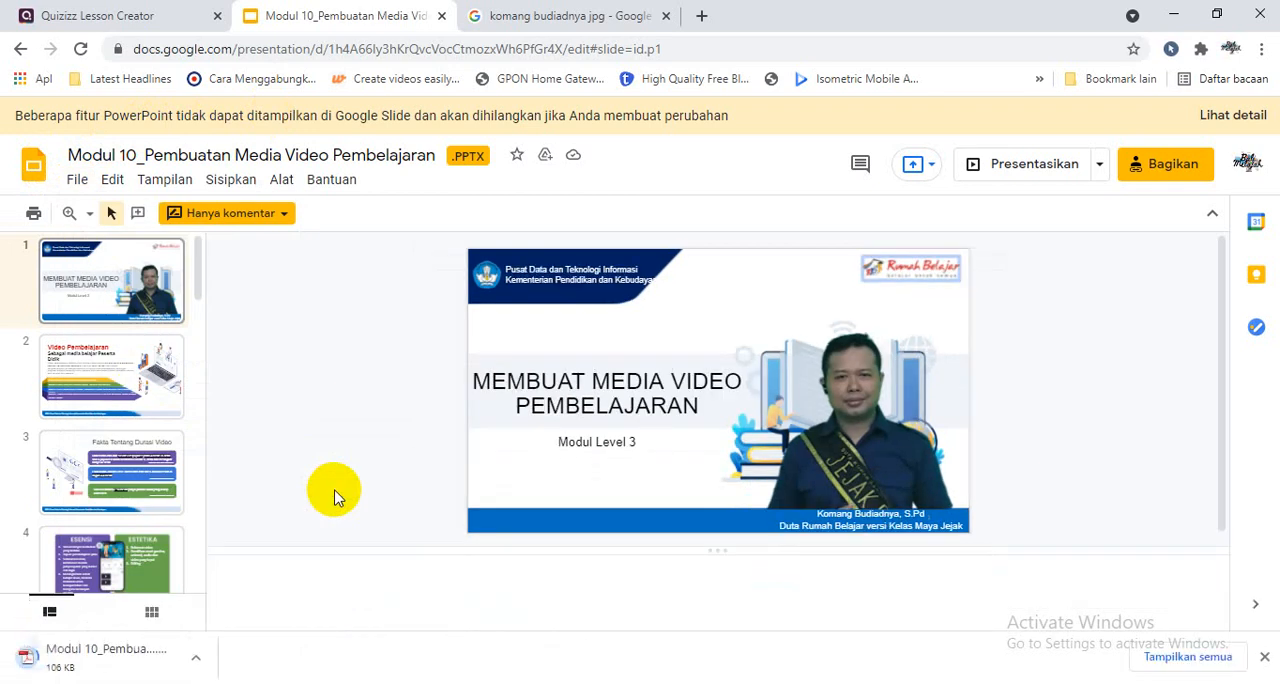
left_click(76, 180)
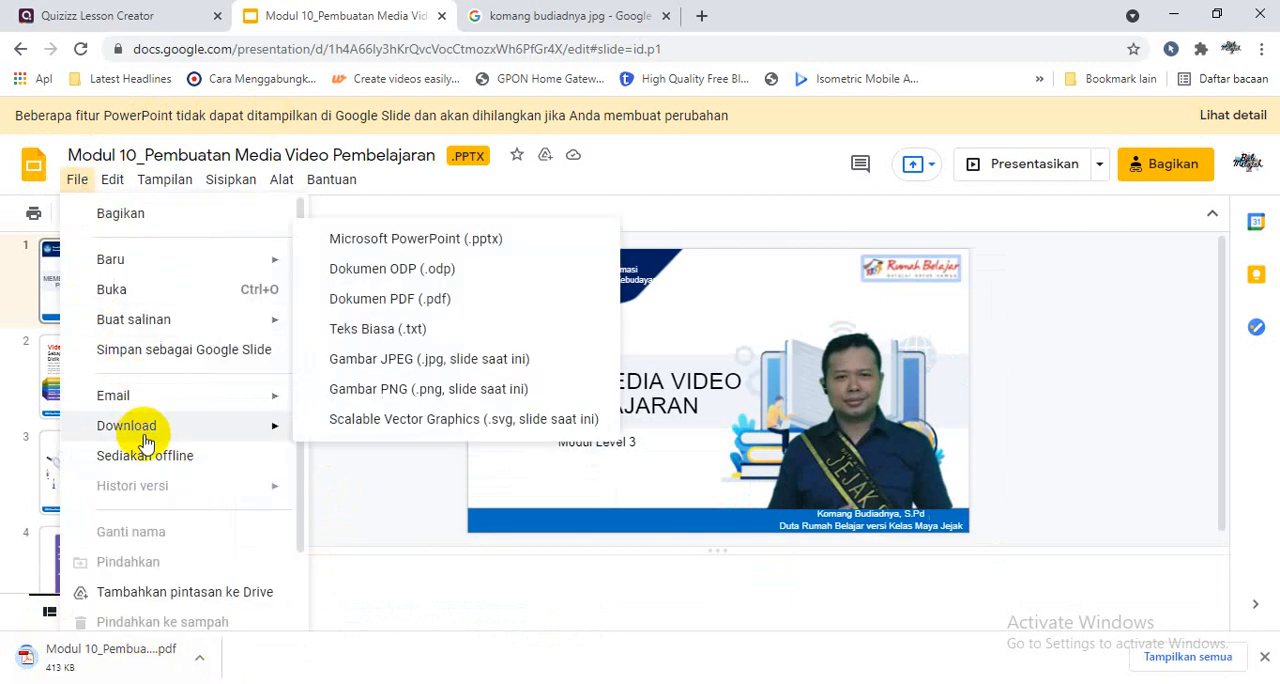
mouse_move(235, 429)
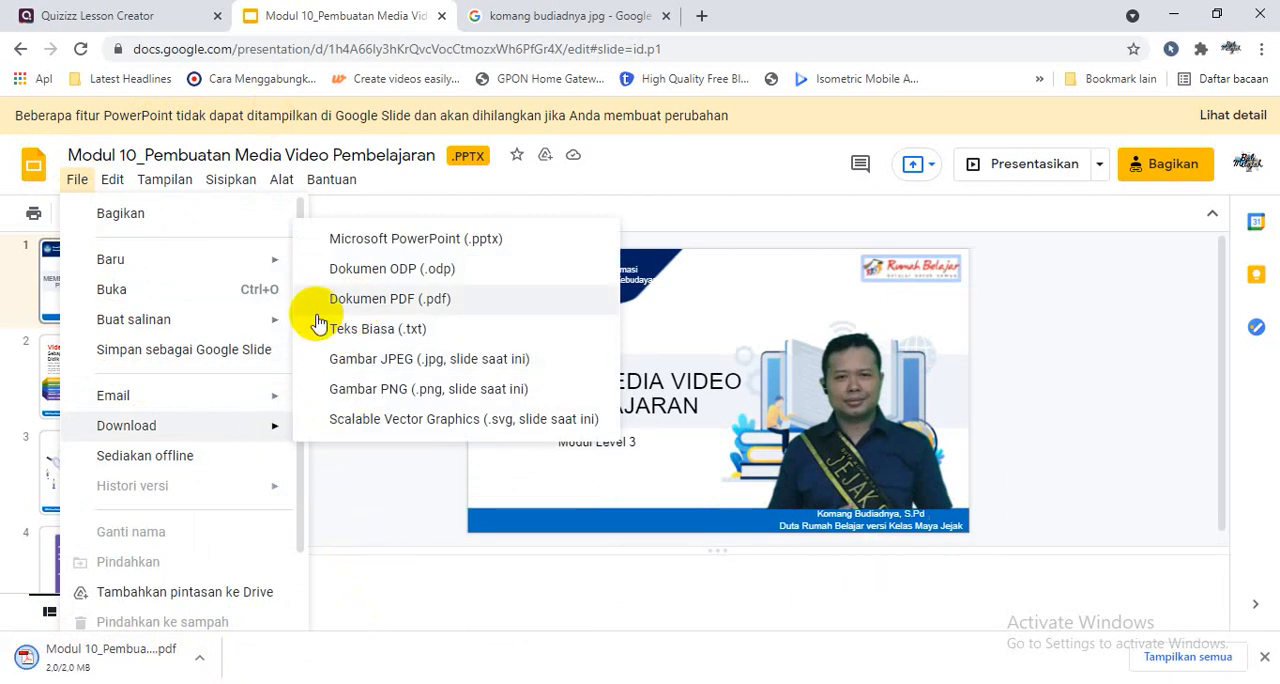
- Return to the Quizizz lesson and upload the PDF "Modul 10_Pembuatan Media Video Pembelajaran.pptx" from Downloads for import
left_click(172, 14)
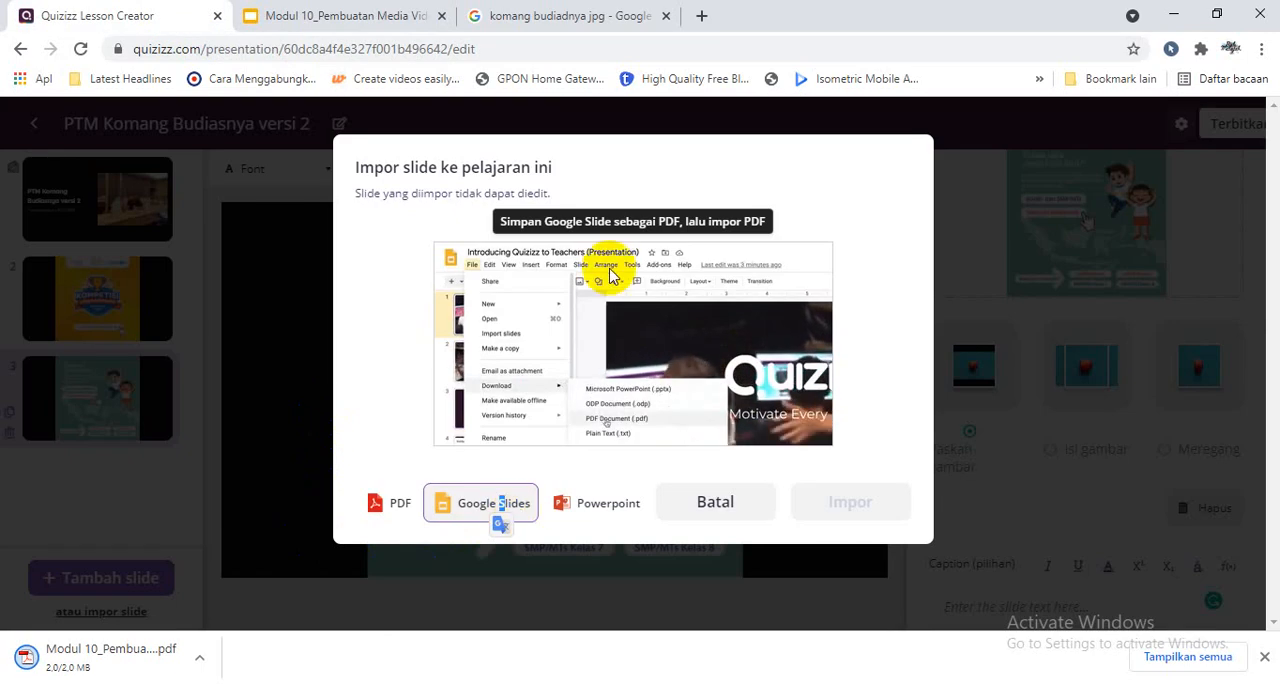
left_click(390, 500)
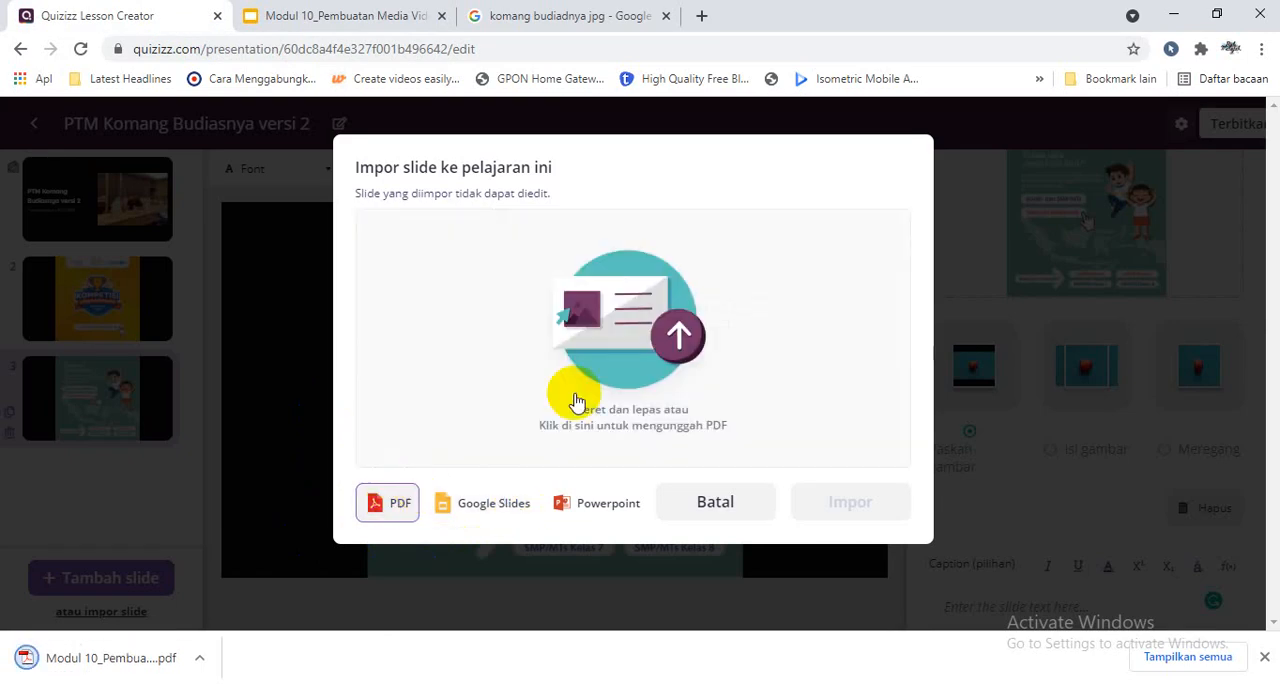
left_click(592, 364)
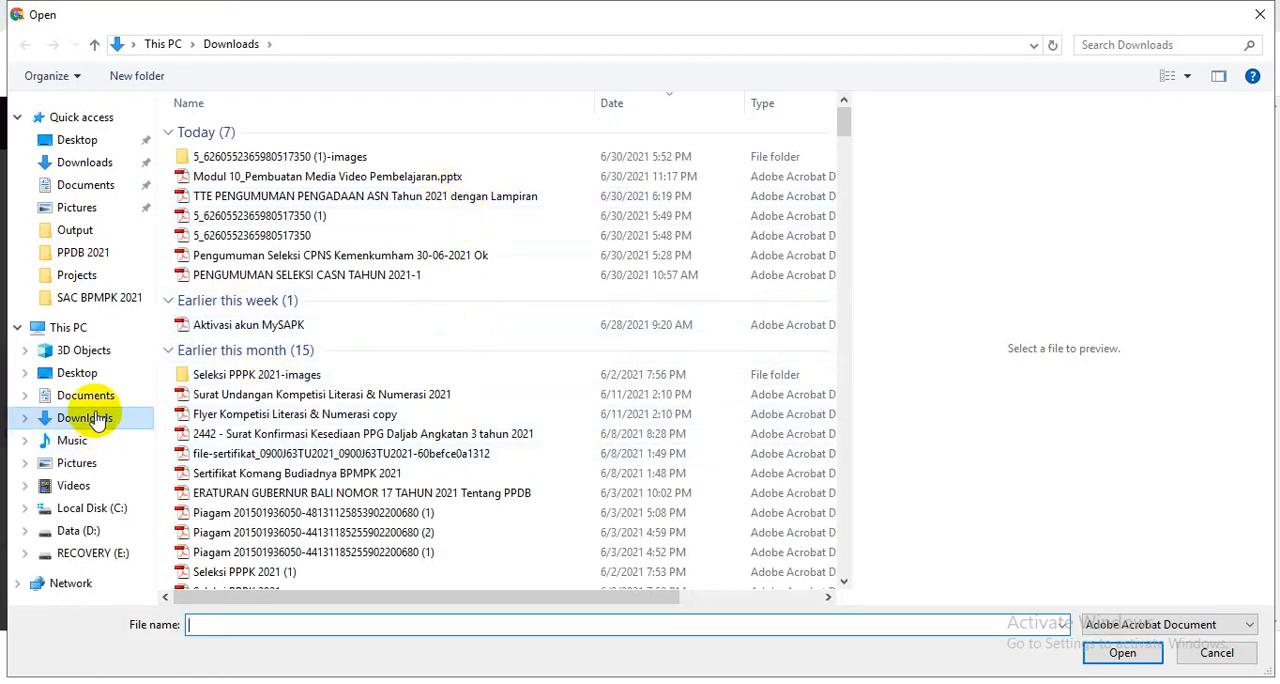
left_click(95, 398)
left_click(95, 419)
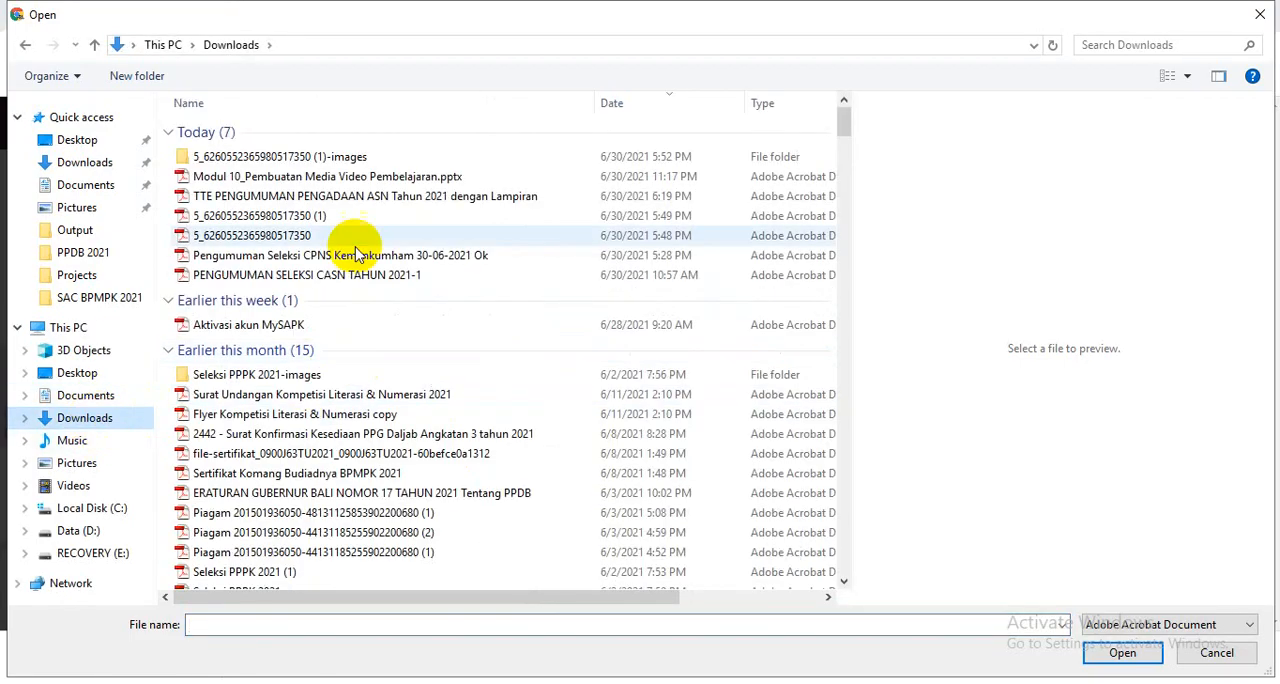
left_click(338, 176)
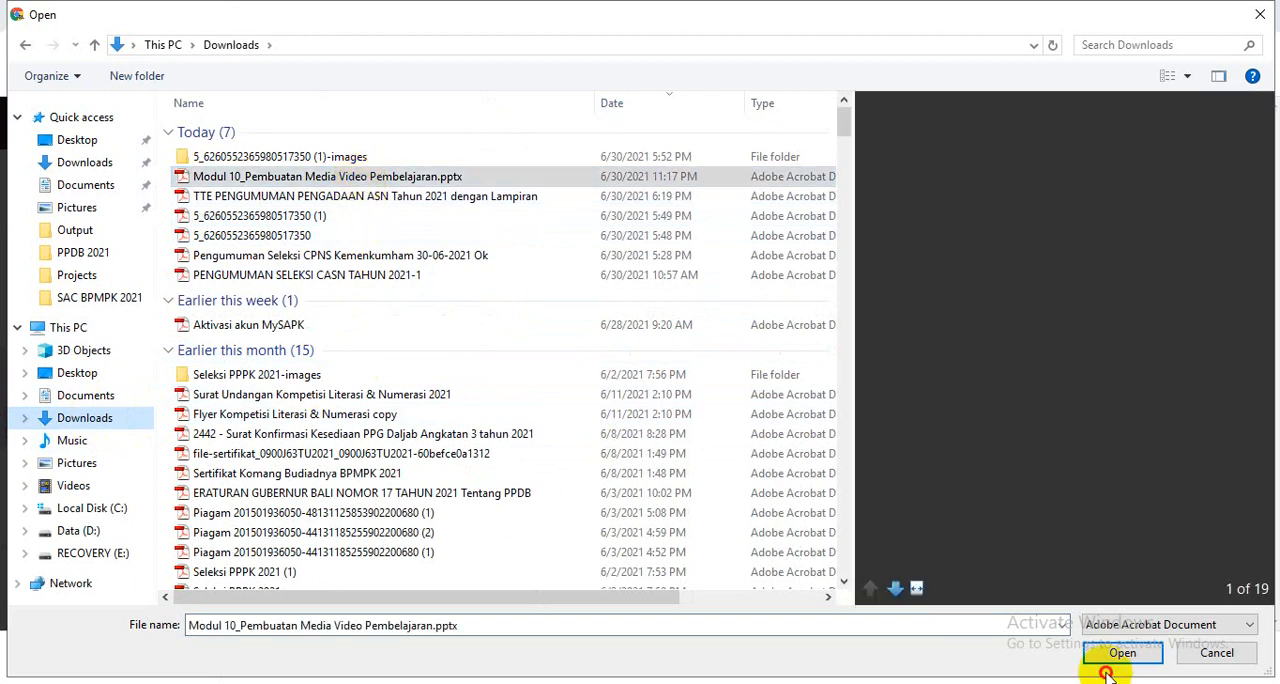
left_click(1118, 654)
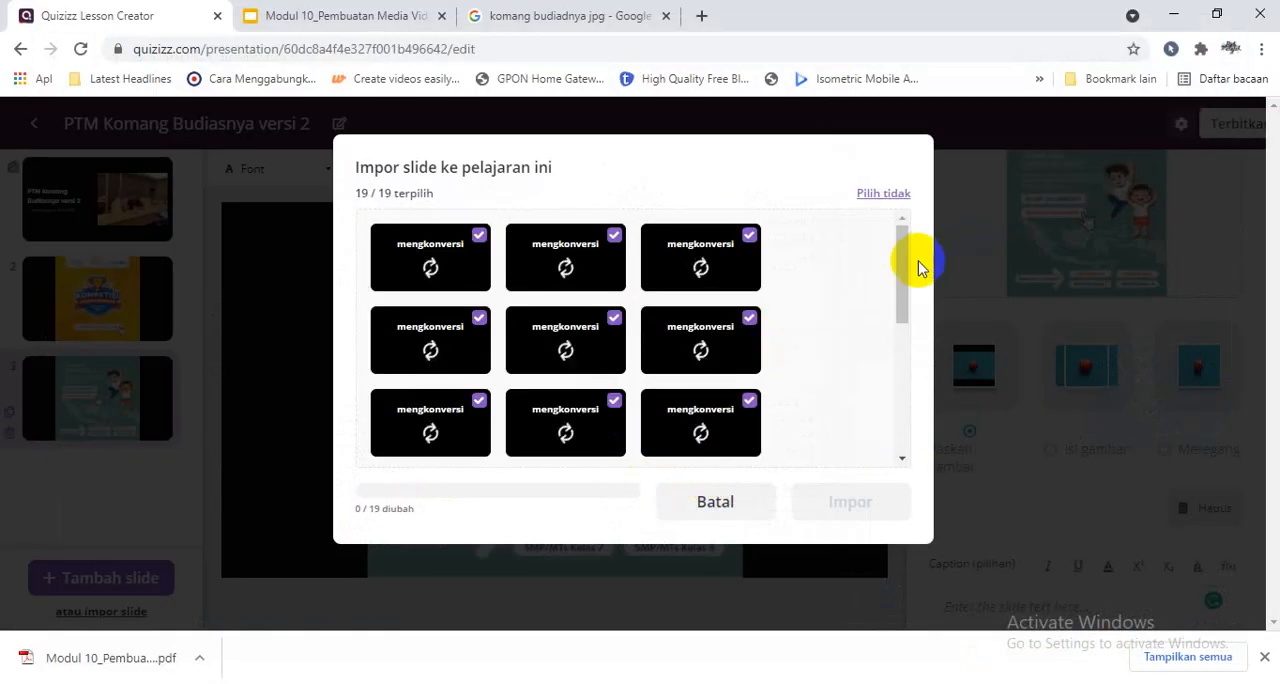
- Deselect pages 2 to 9 of the uploaded presentation, keeping the title page selected
left_click_drag(902, 266, 903, 223)
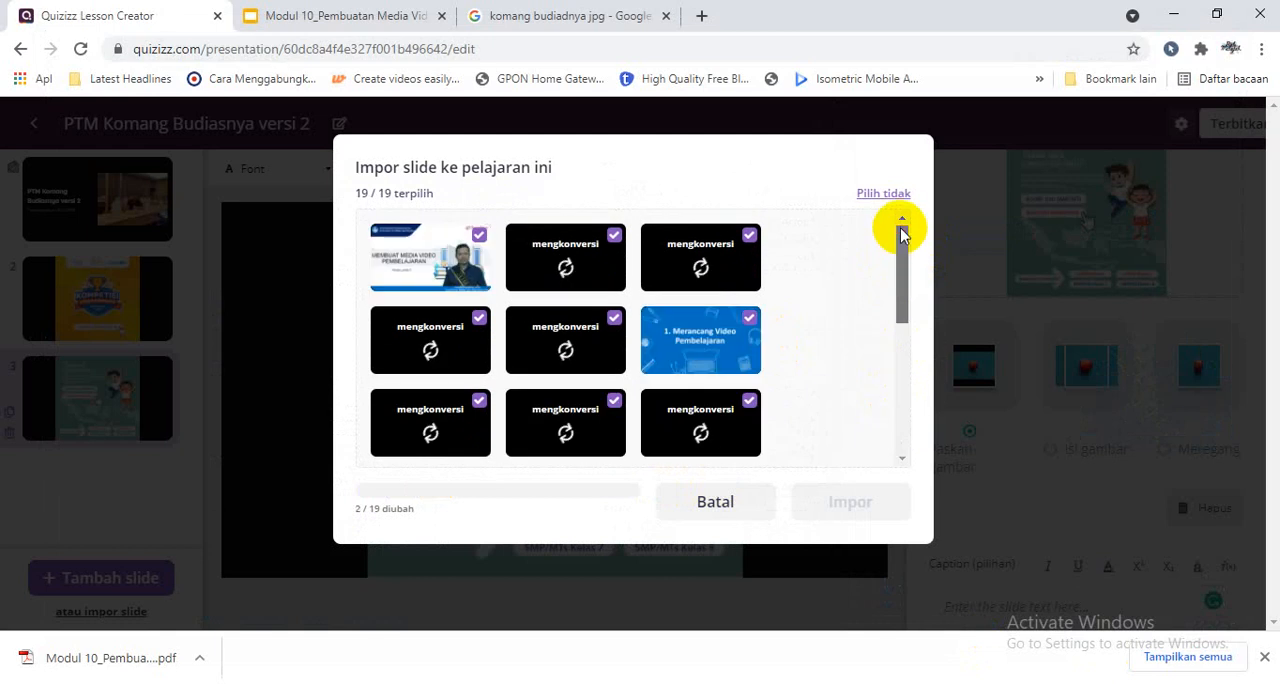
left_click(557, 250)
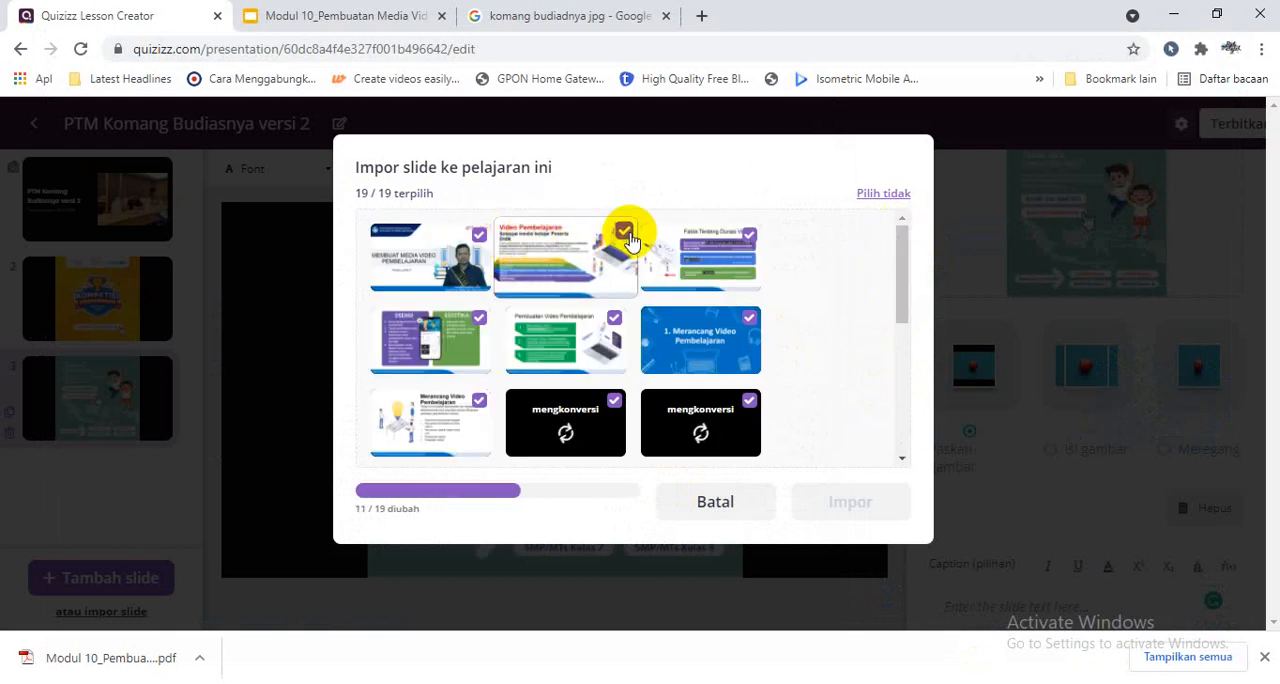
left_click(758, 231)
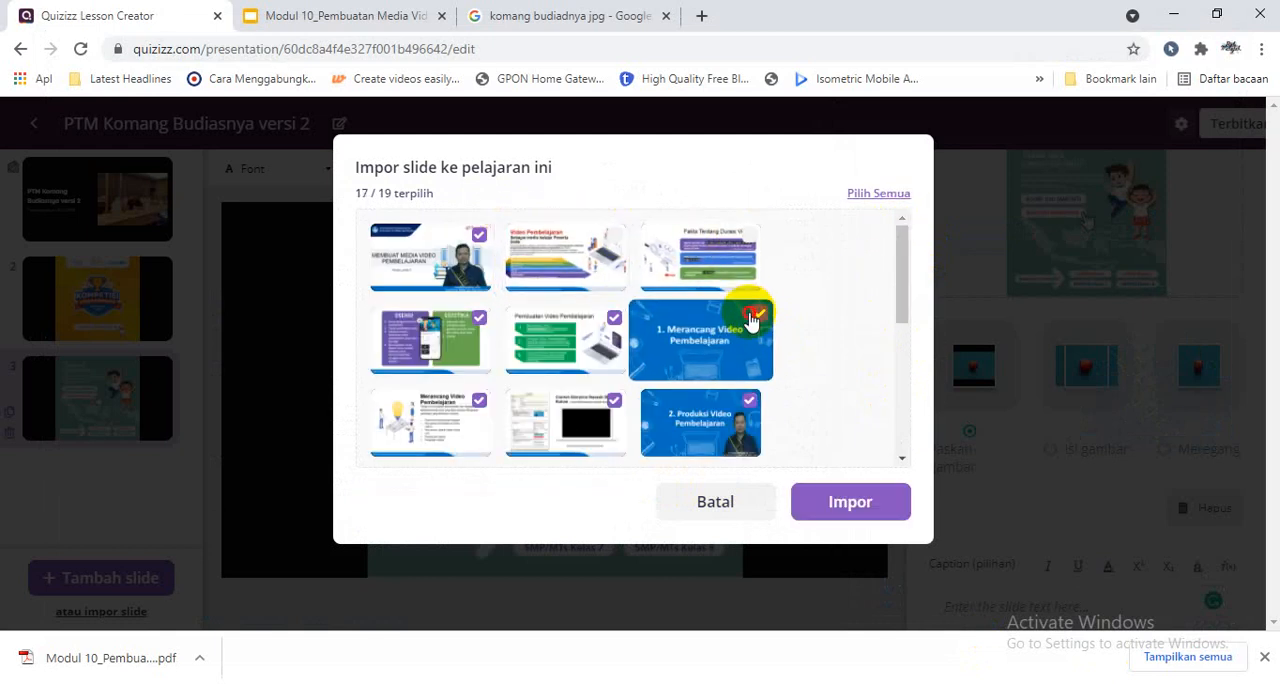
left_click(749, 318)
left_click(620, 317)
left_click(480, 318)
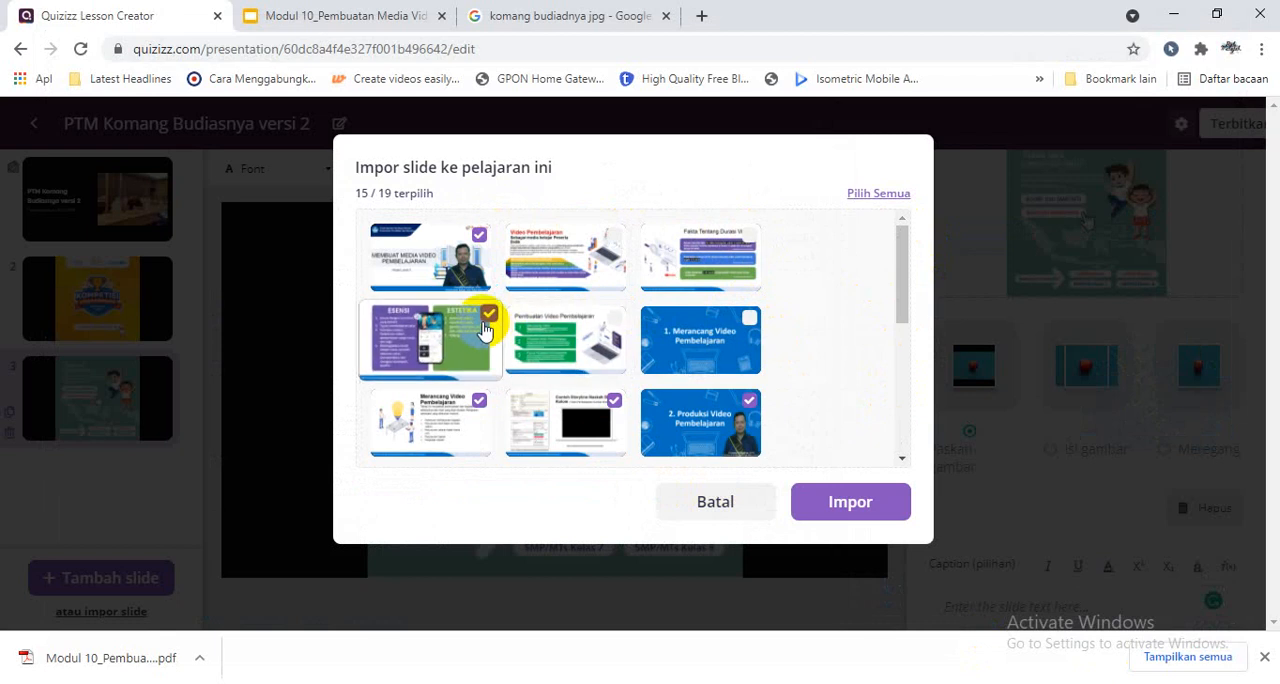
left_click(480, 399)
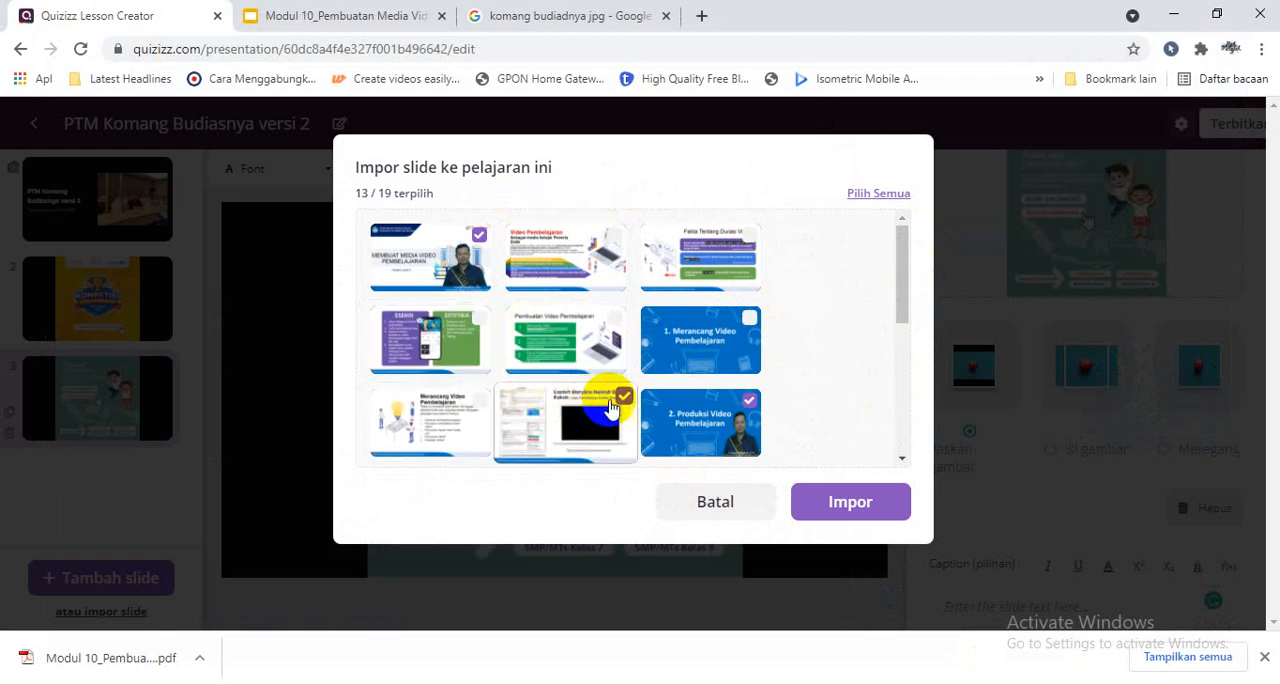
left_click(614, 400)
left_click(755, 402)
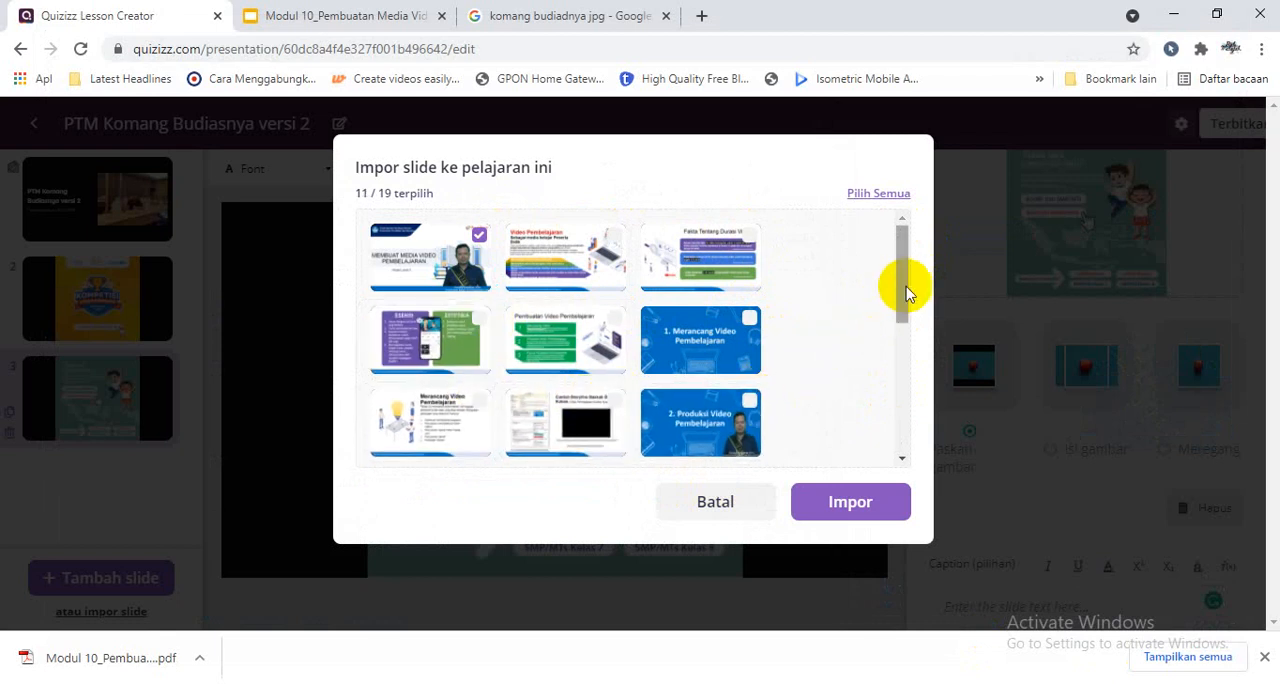
- Deselect pages 12 to 19 of the uploaded presentation, leaving pages 10 and 11 selected with the title page
left_click_drag(906, 286, 897, 398)
left_click(749, 369)
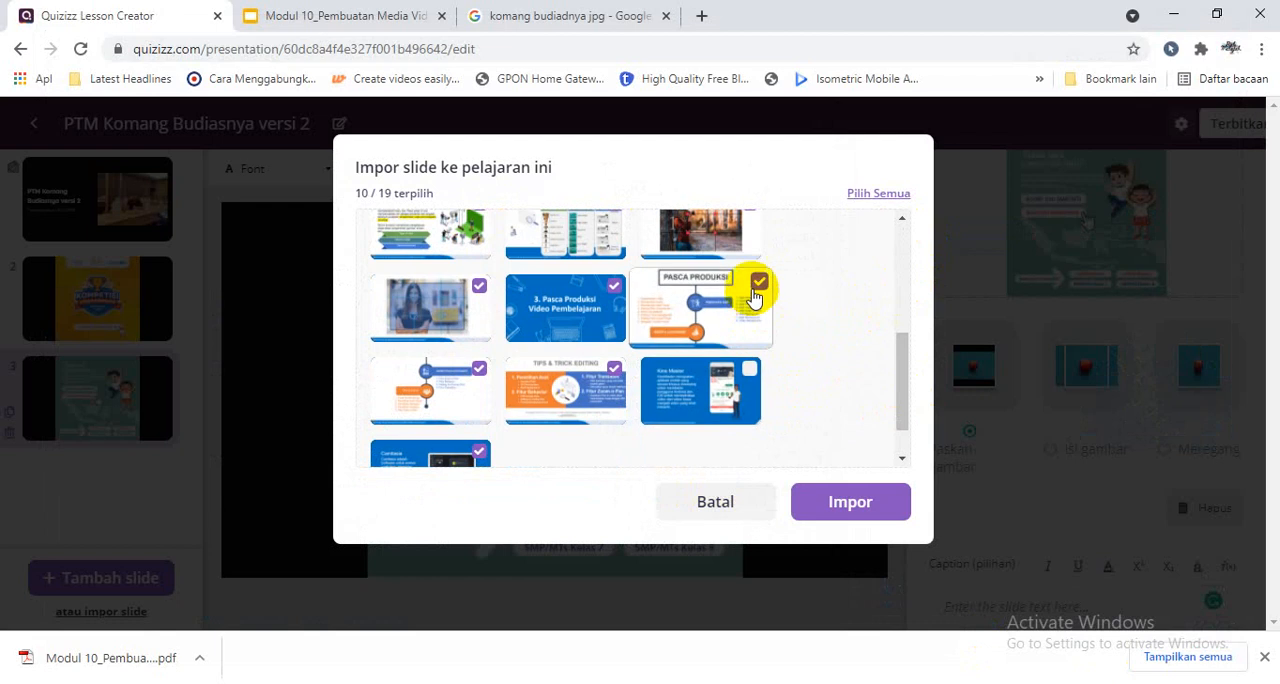
left_click(748, 285)
left_click(622, 285)
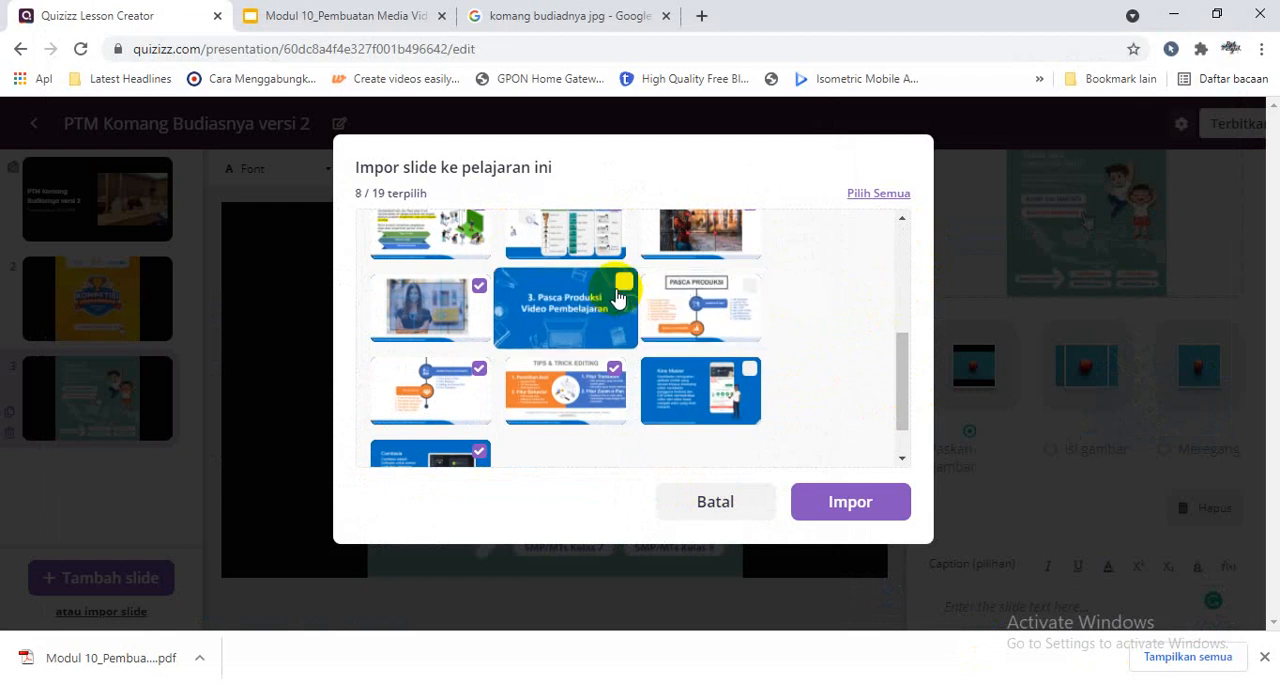
left_click(614, 368)
left_click(486, 366)
left_click(479, 451)
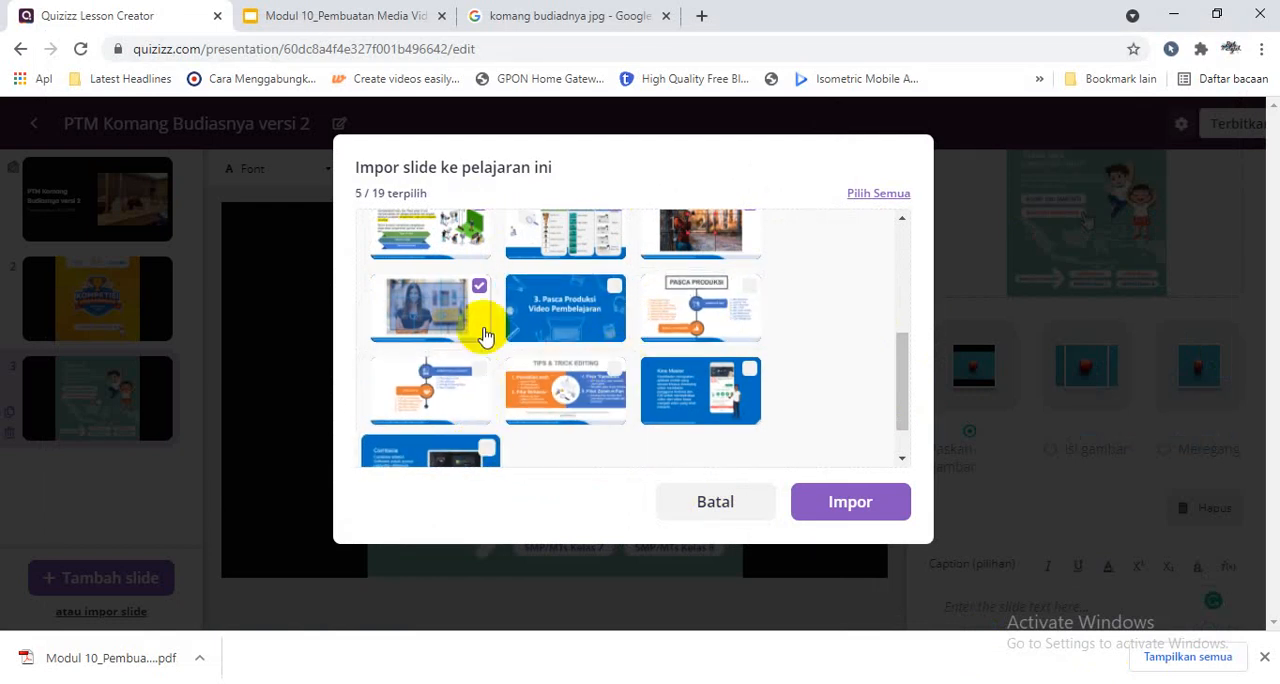
left_click(487, 287)
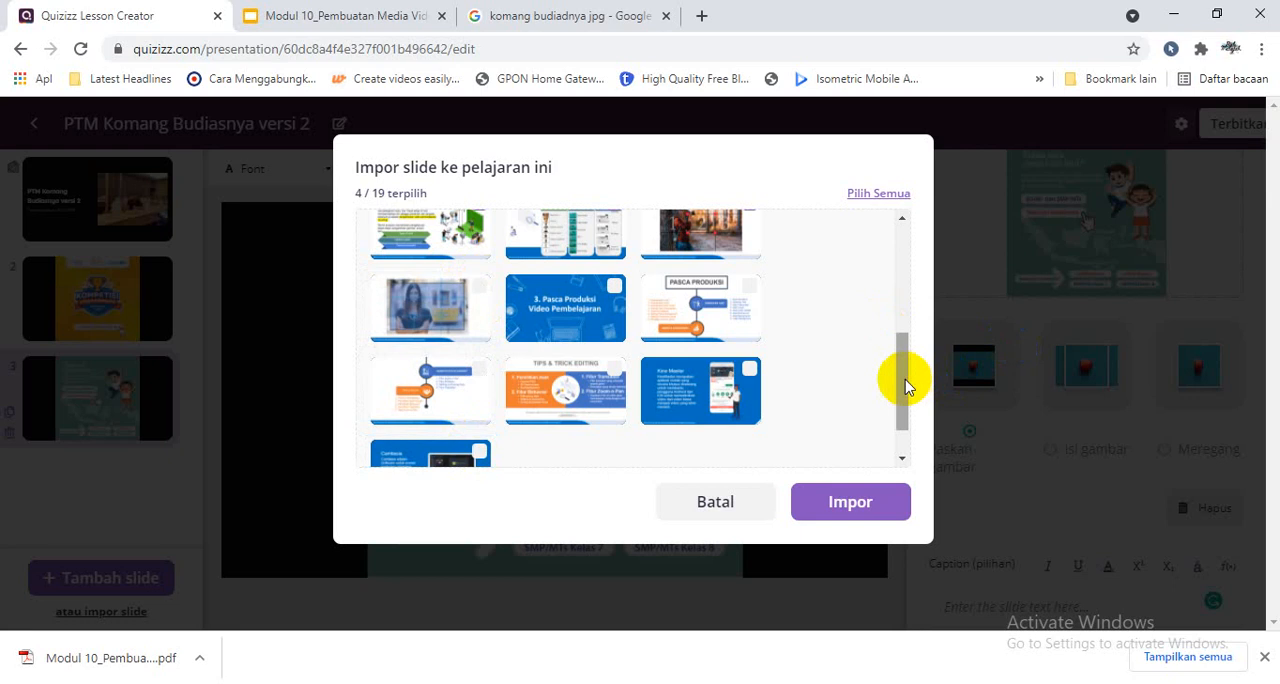
left_click_drag(906, 371, 902, 336)
left_click(750, 330)
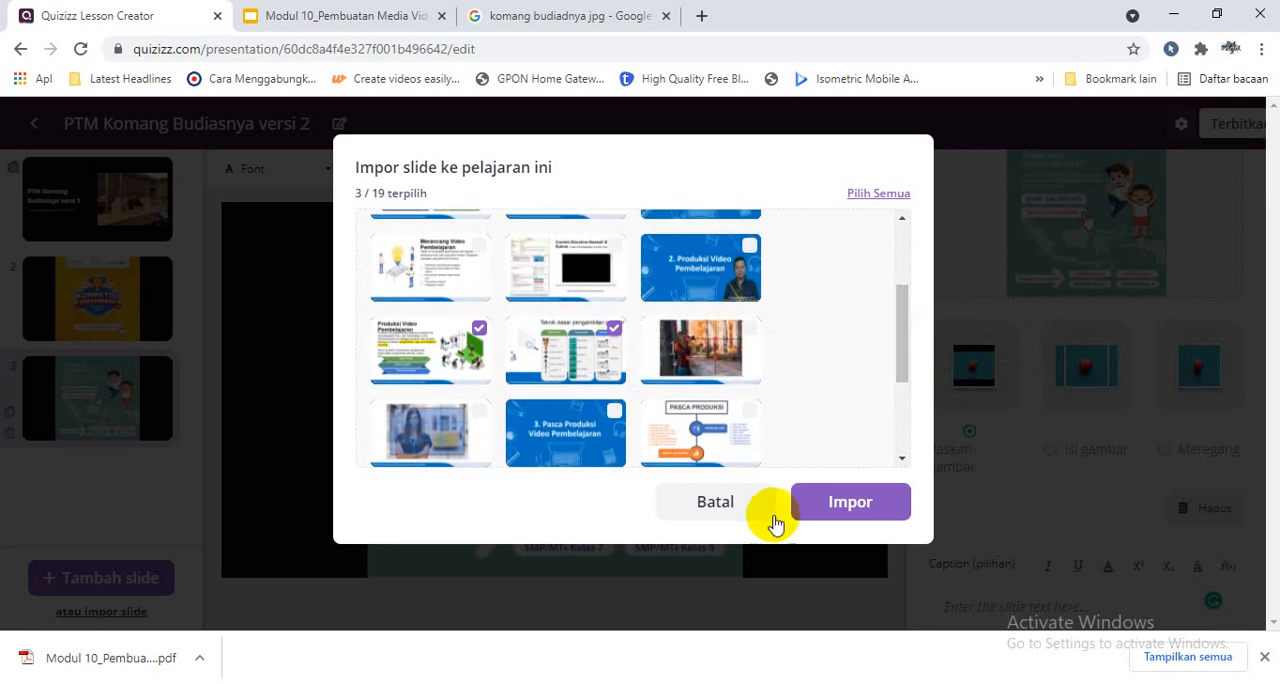
- Import the selected presentation pages into the lesson, dismiss the download bar and review the end of the slide list
left_click(836, 506)
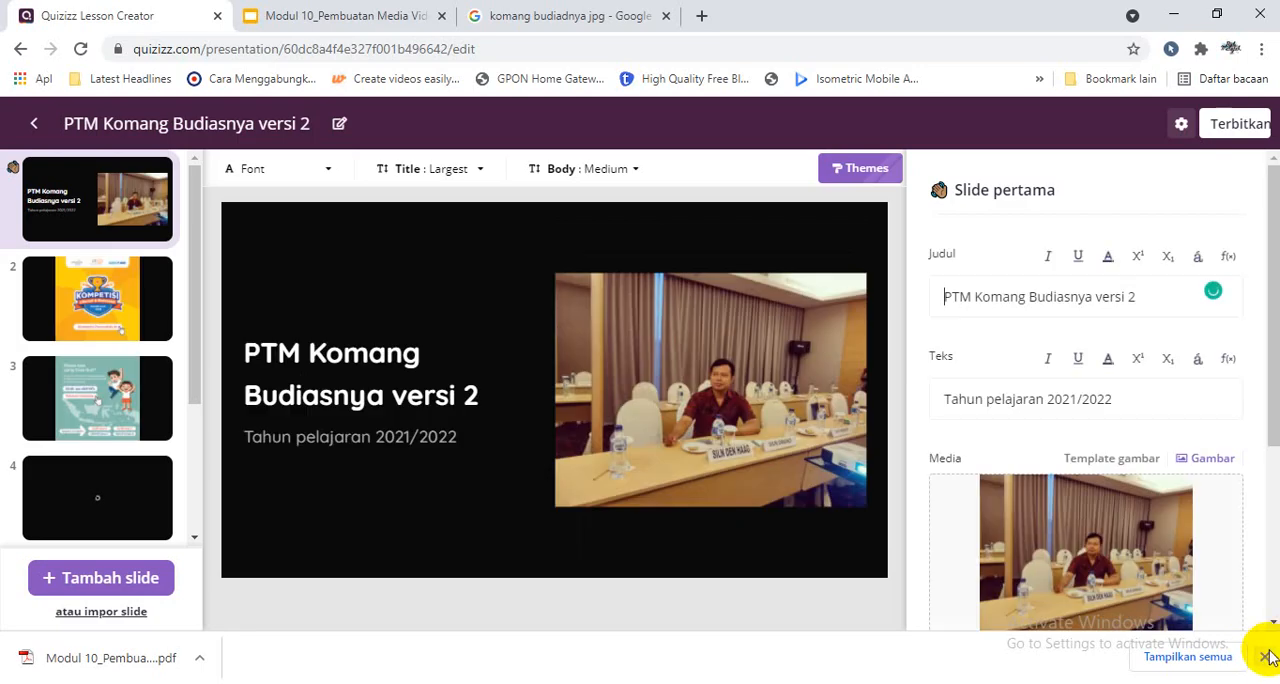
left_click(1264, 657)
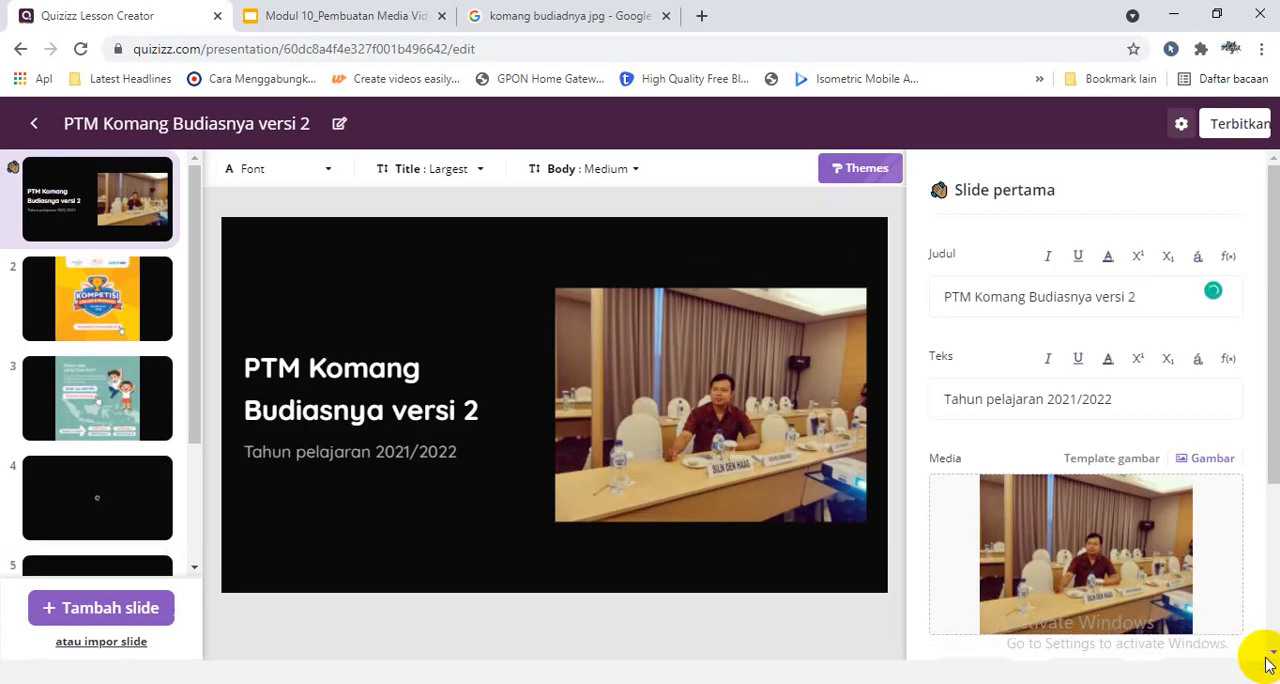
left_click_drag(194, 443, 187, 594)
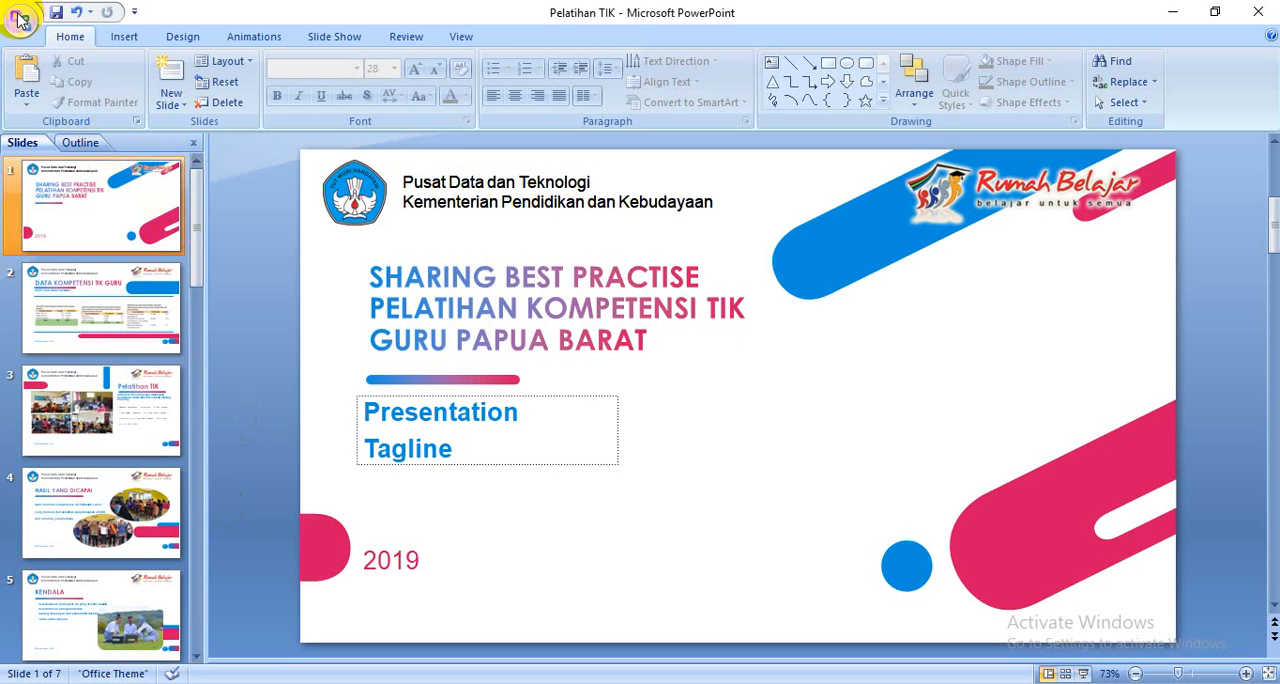
- Switch to PowerPoint and save every slide of the "Pelatihan TIK" presentation as images in JPEG File Interchange Format
left_click(20, 19)
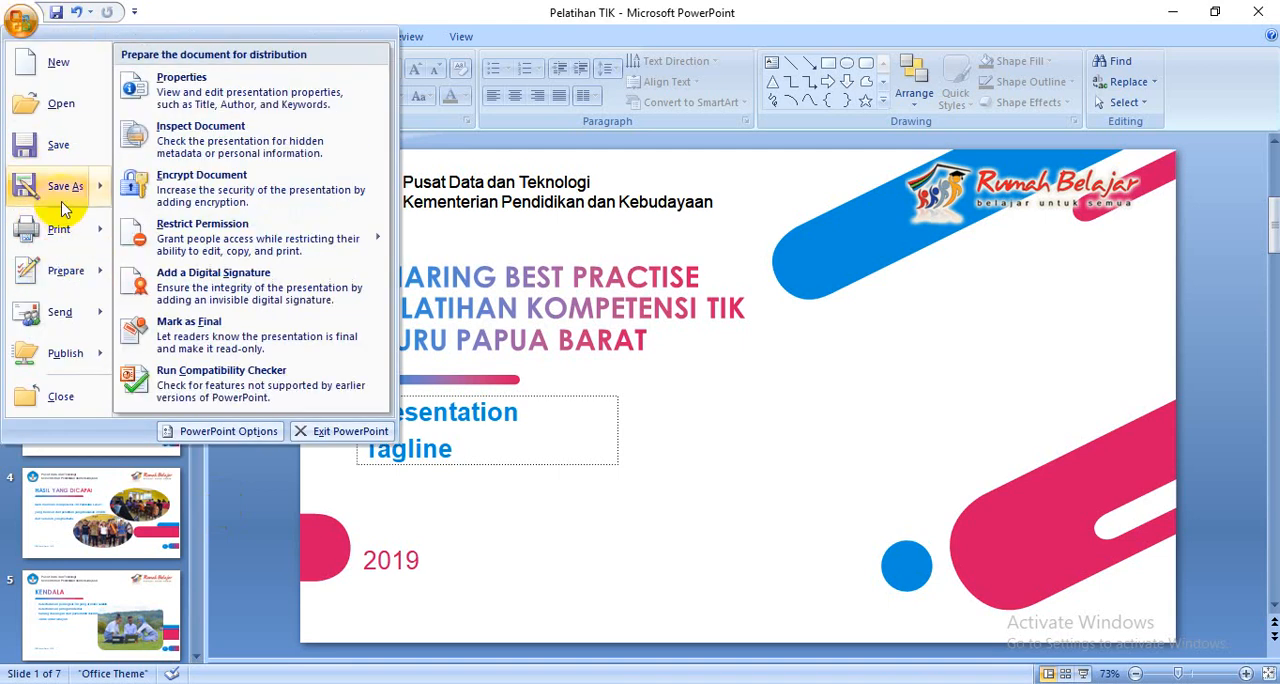
left_click(190, 280)
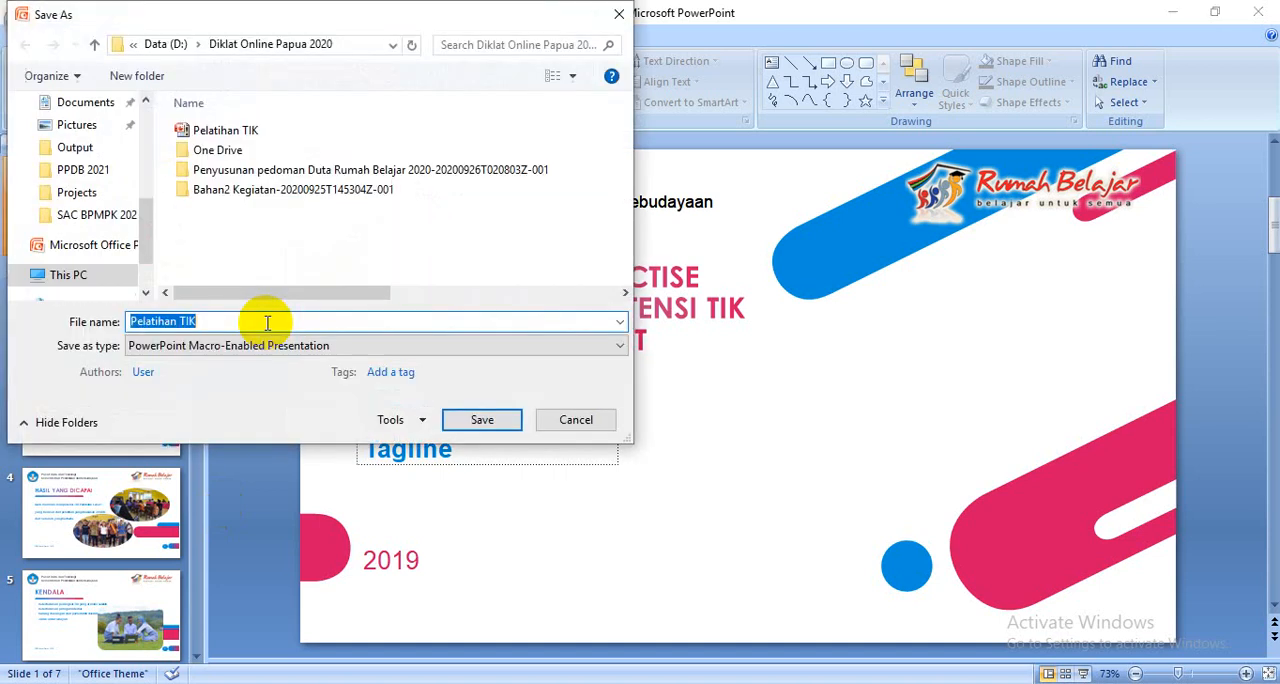
left_click(432, 346)
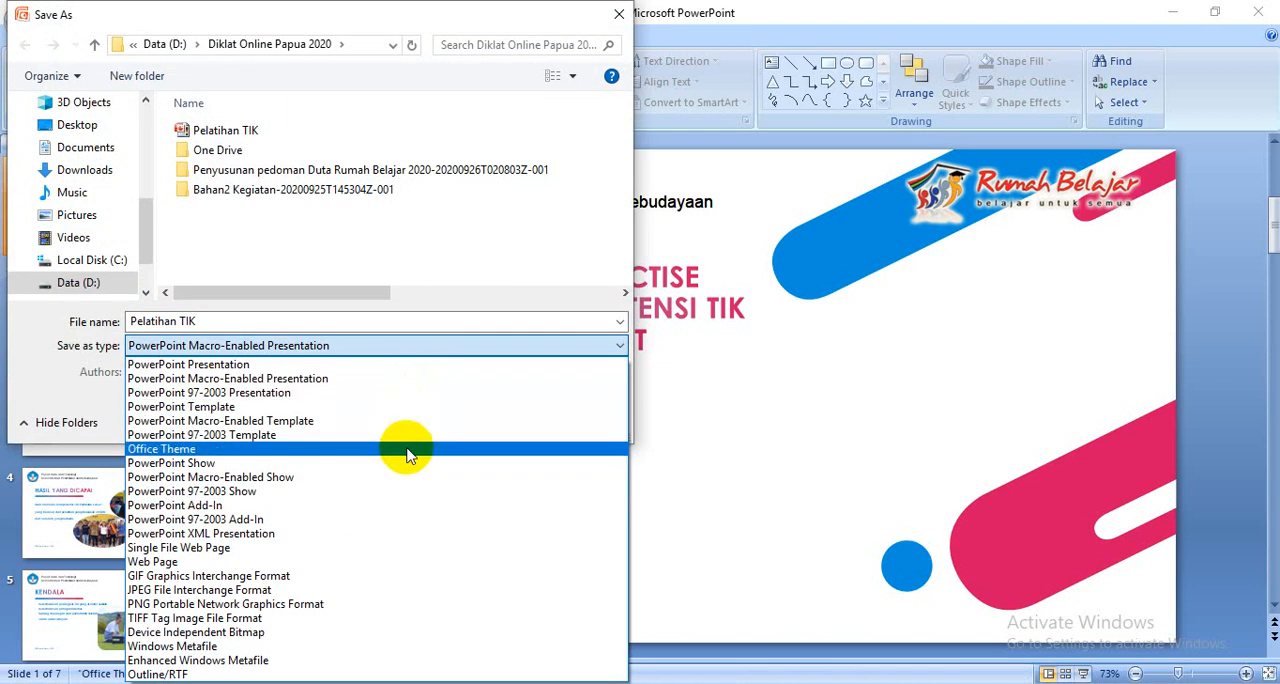
left_click(348, 590)
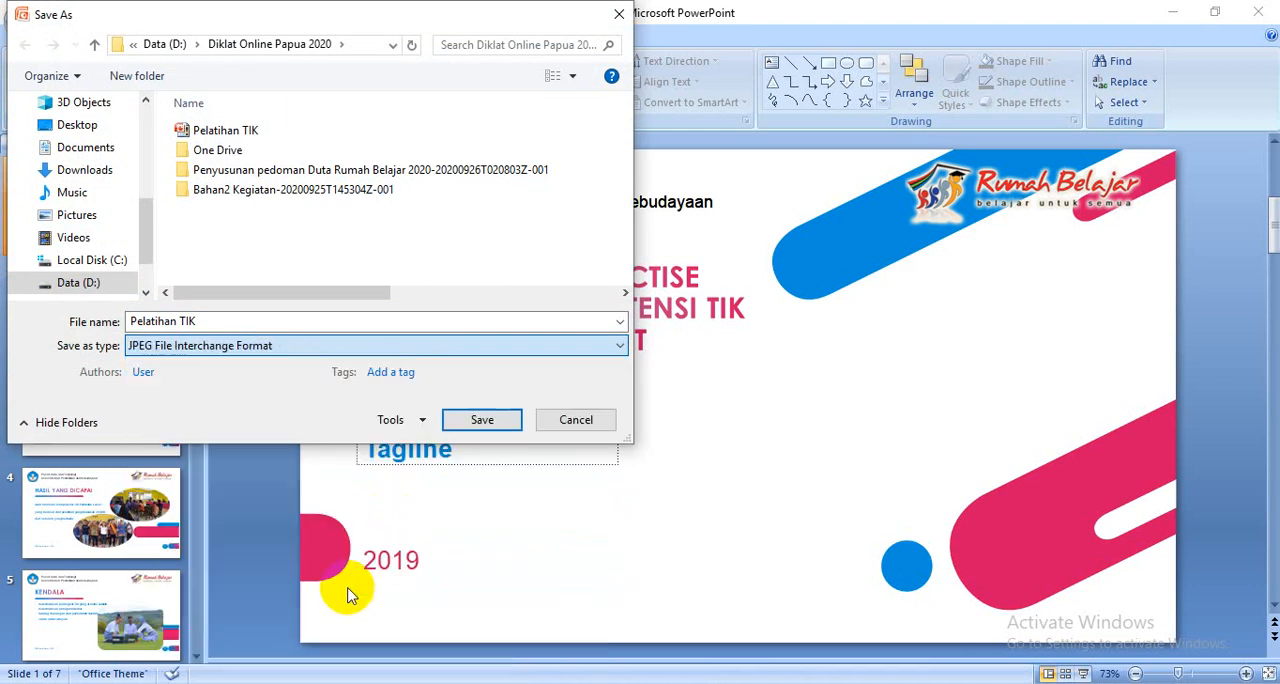
left_click(483, 421)
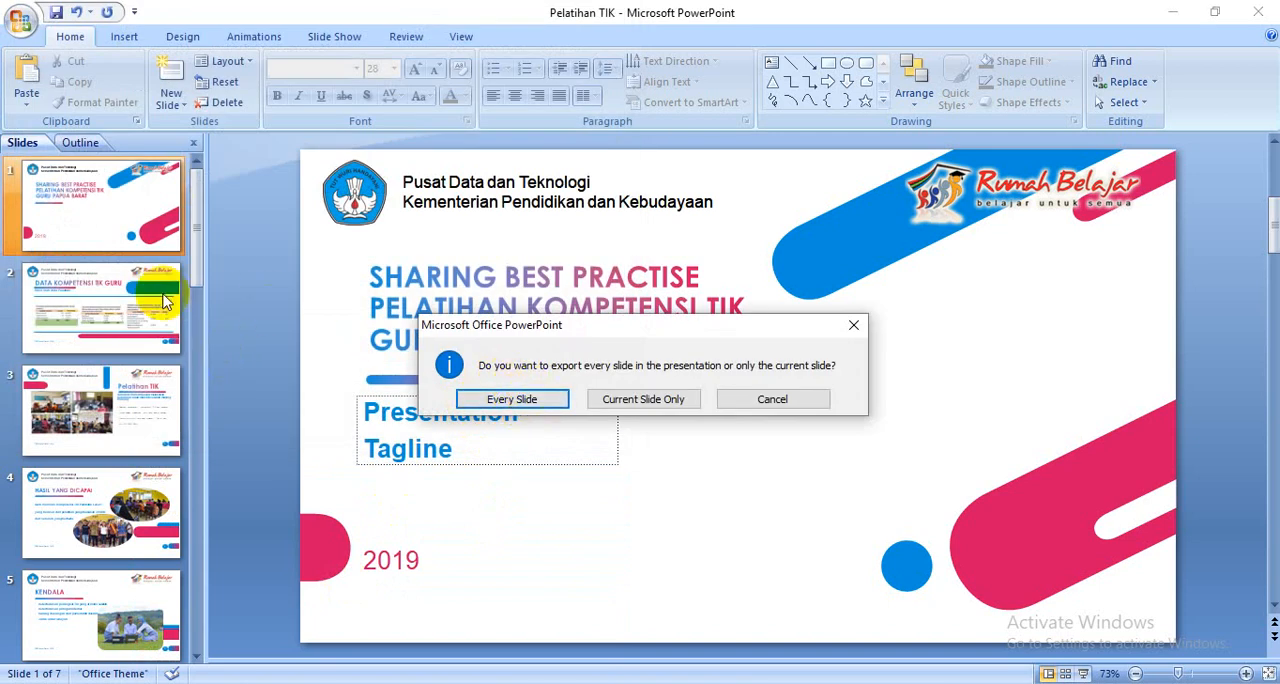
left_click(512, 397)
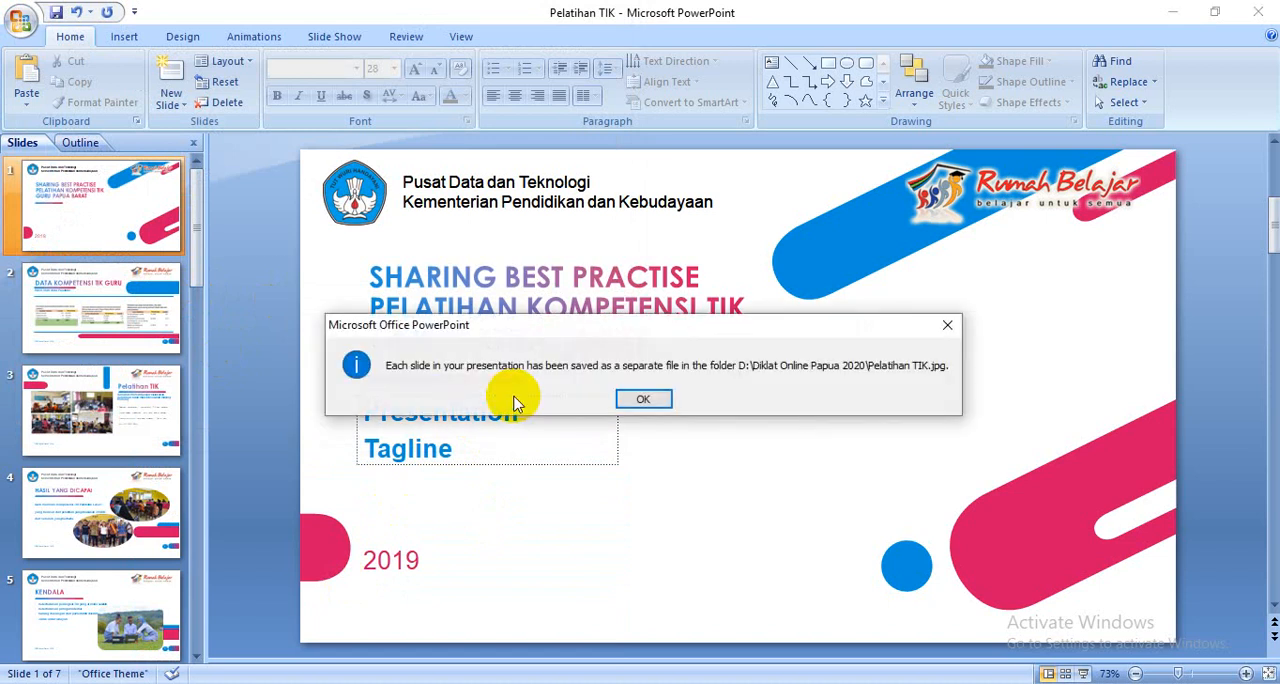
left_click(651, 402)
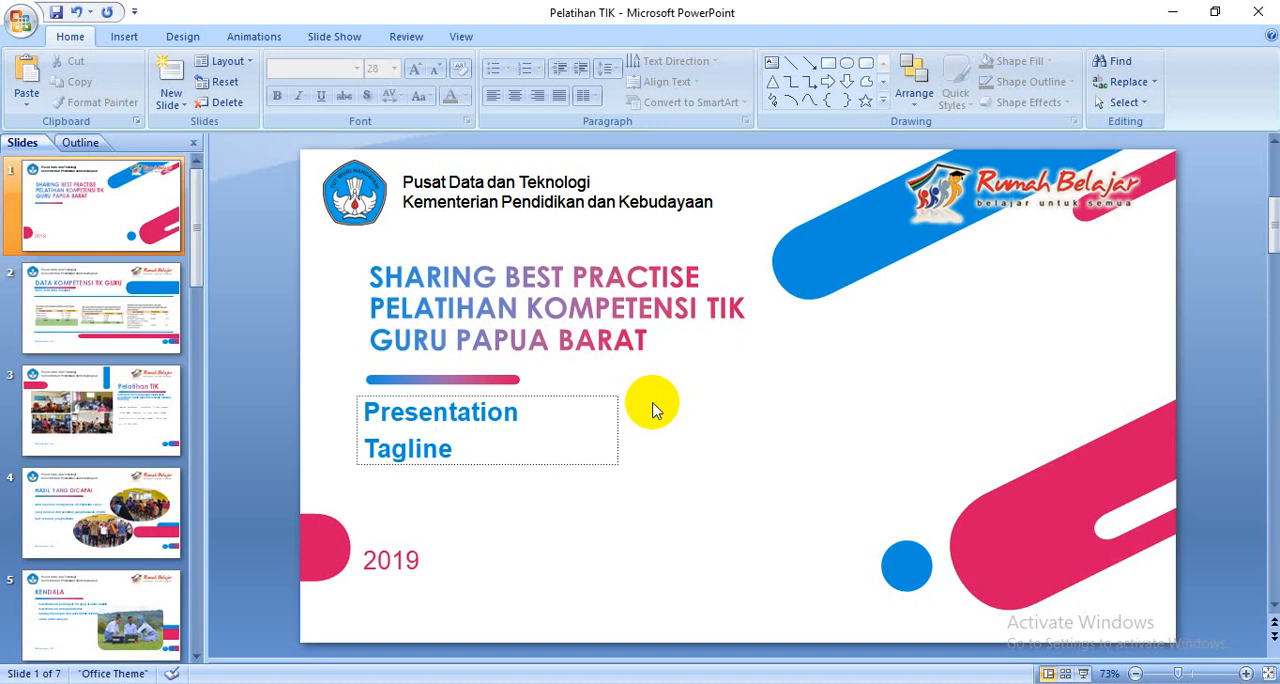
left_click(20, 20)
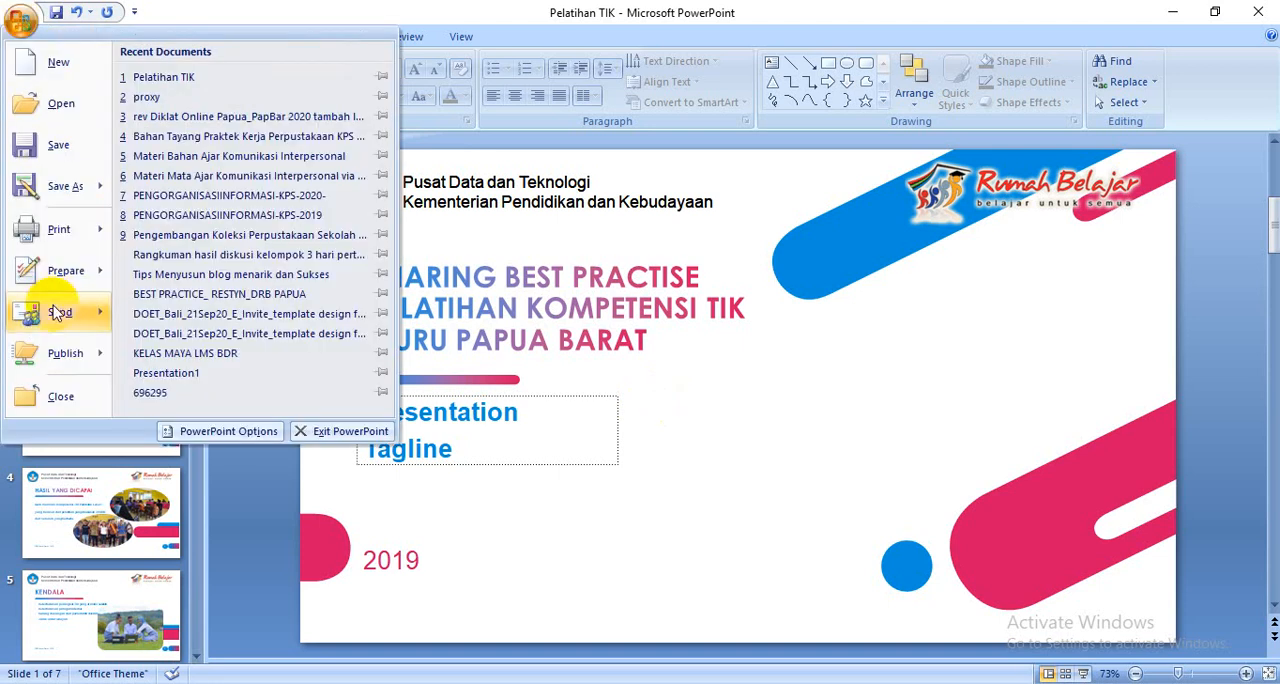
mouse_move(67, 356)
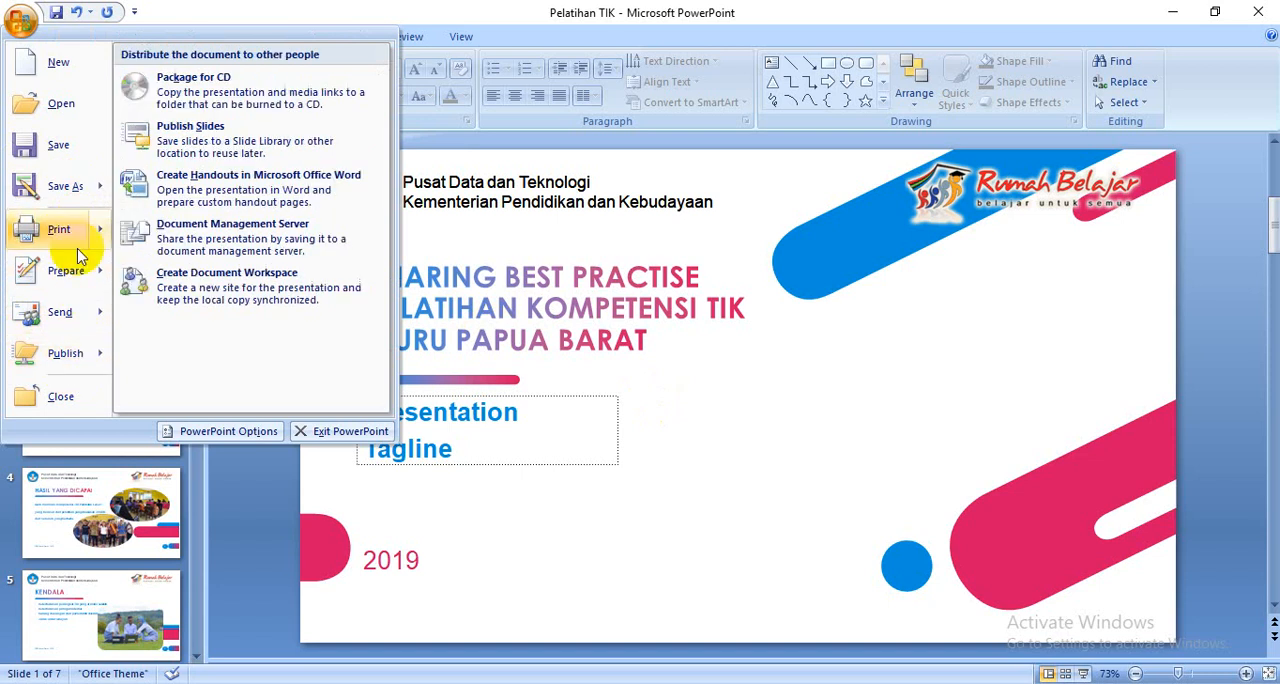
mouse_move(84, 196)
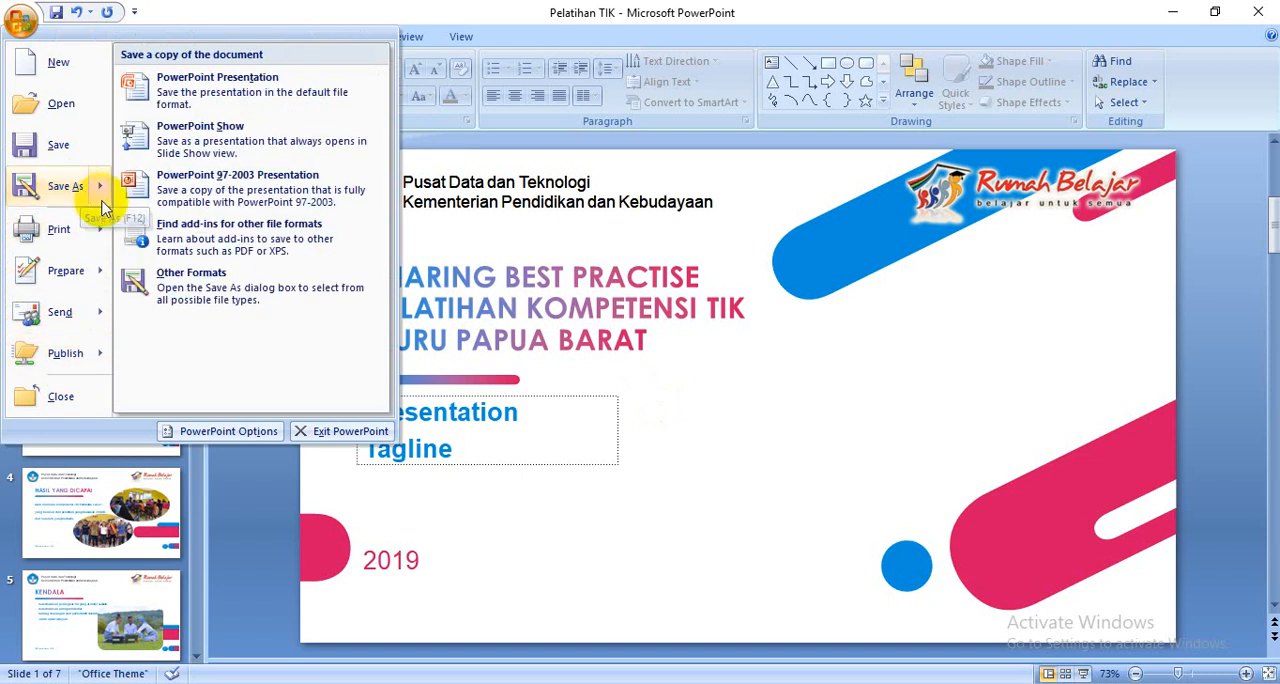
left_click(175, 300)
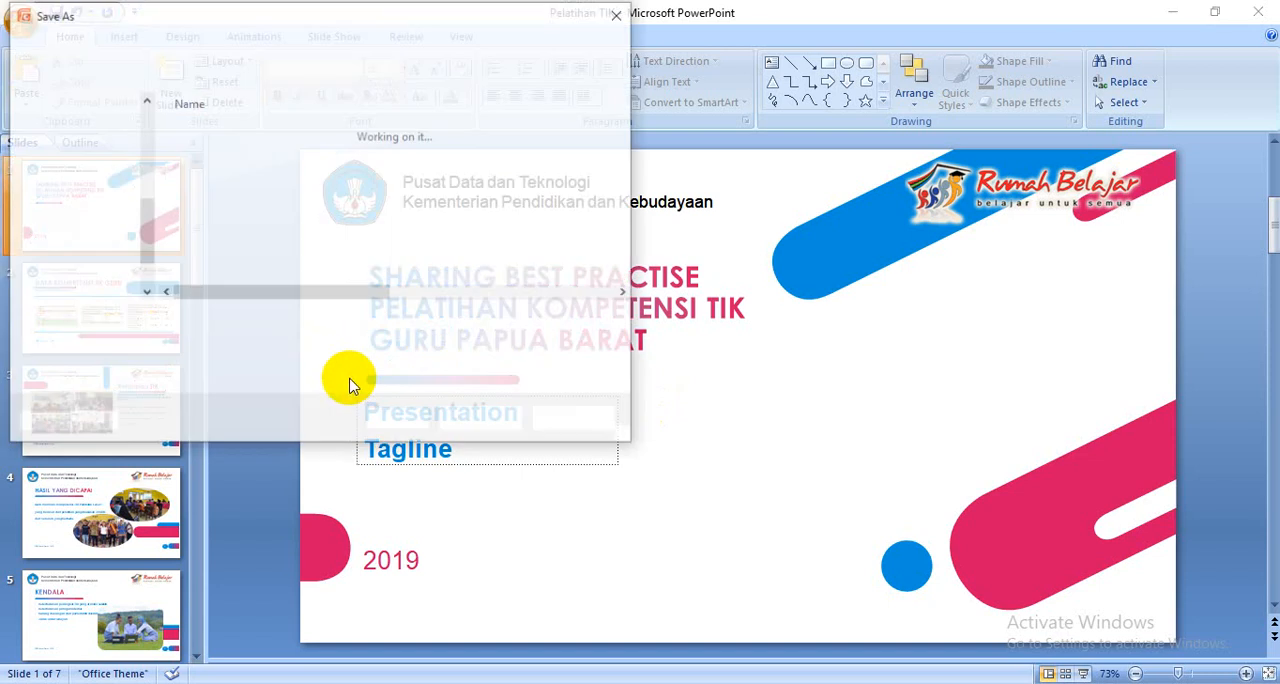
left_click(574, 425)
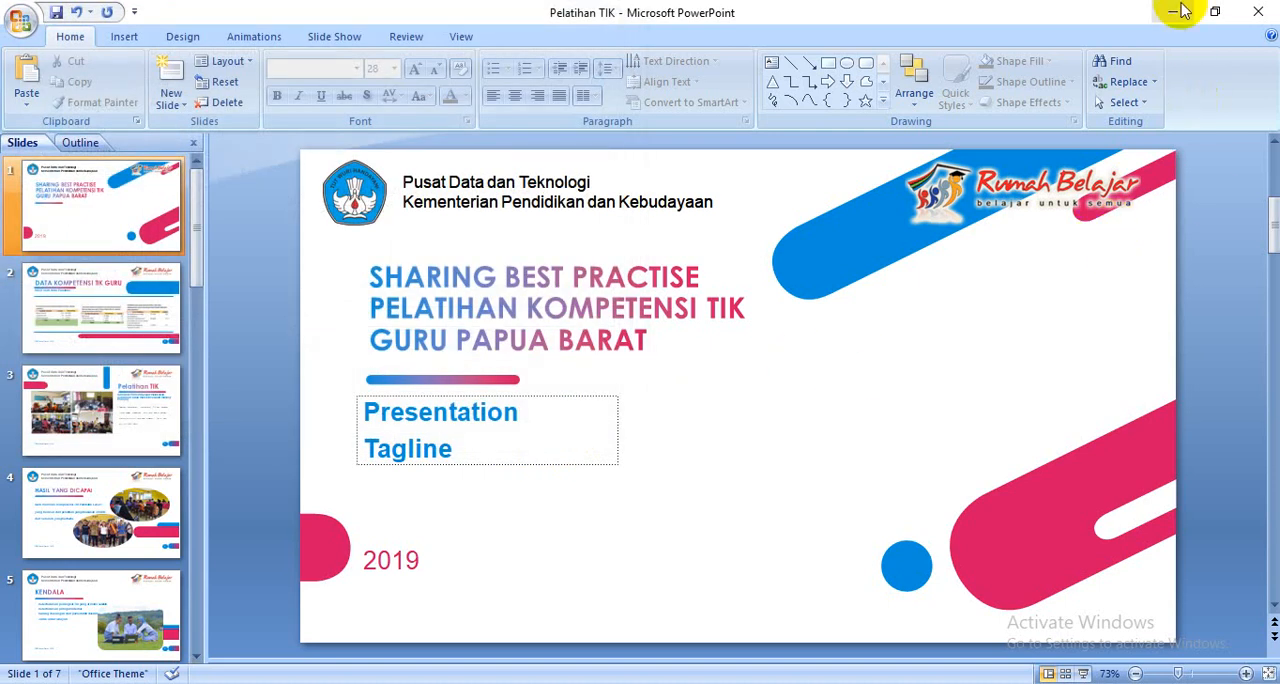
- Close the "Pelatihan TIK" presentation in PowerPoint without saving its changes
left_click(1251, 13)
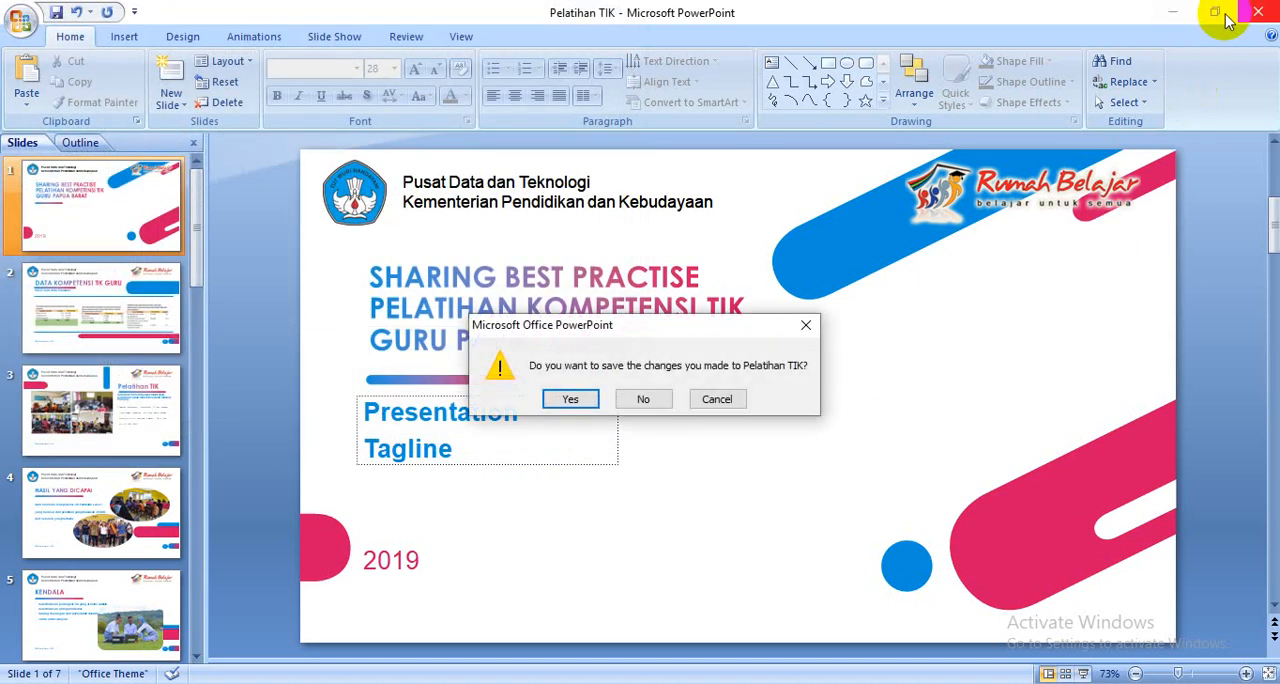
left_click(640, 399)
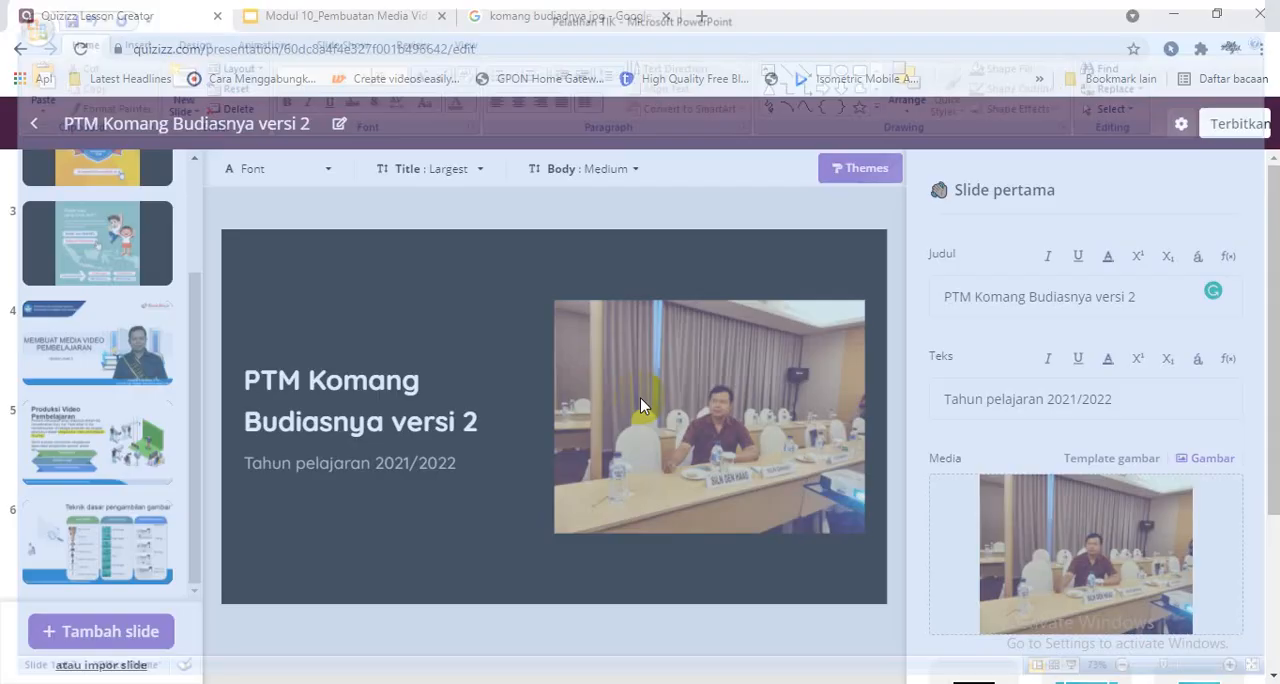
- Search Google for "ppt to pdf" in place of the image search and open Smallpdf's PPT to PDF converter
left_click(623, 18)
left_click(594, 48)
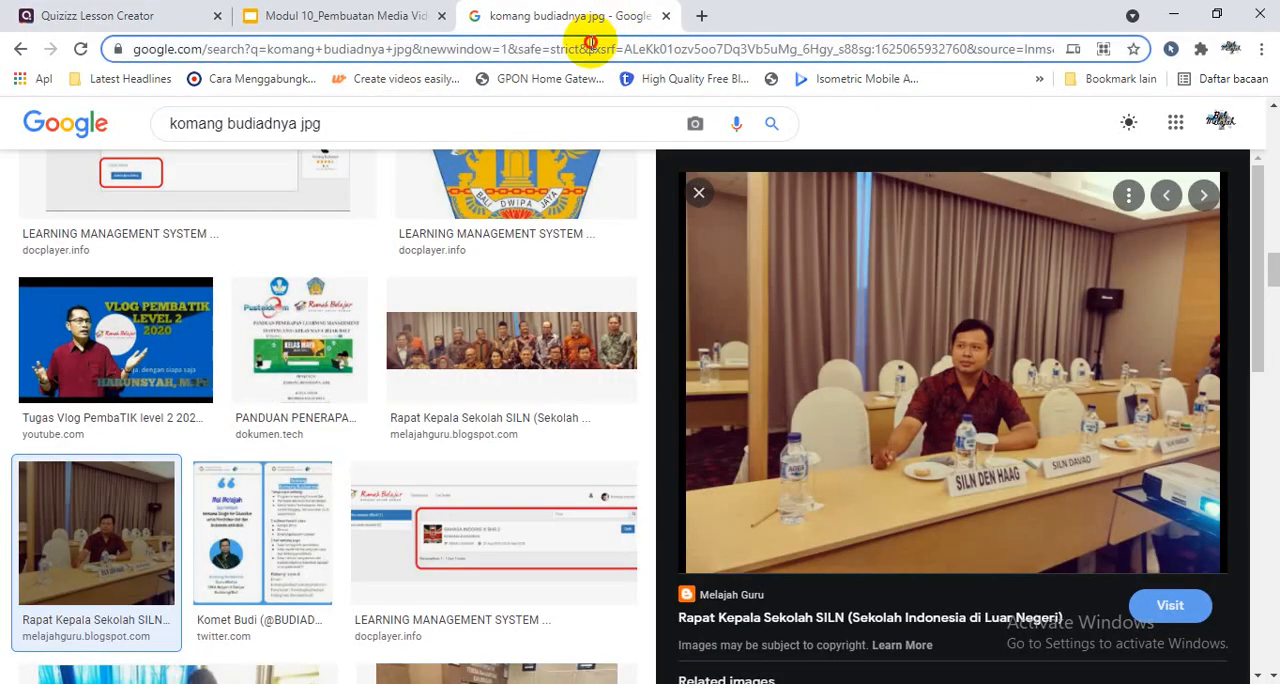
type("p")
key("BackSpace")
key("BackSpace")
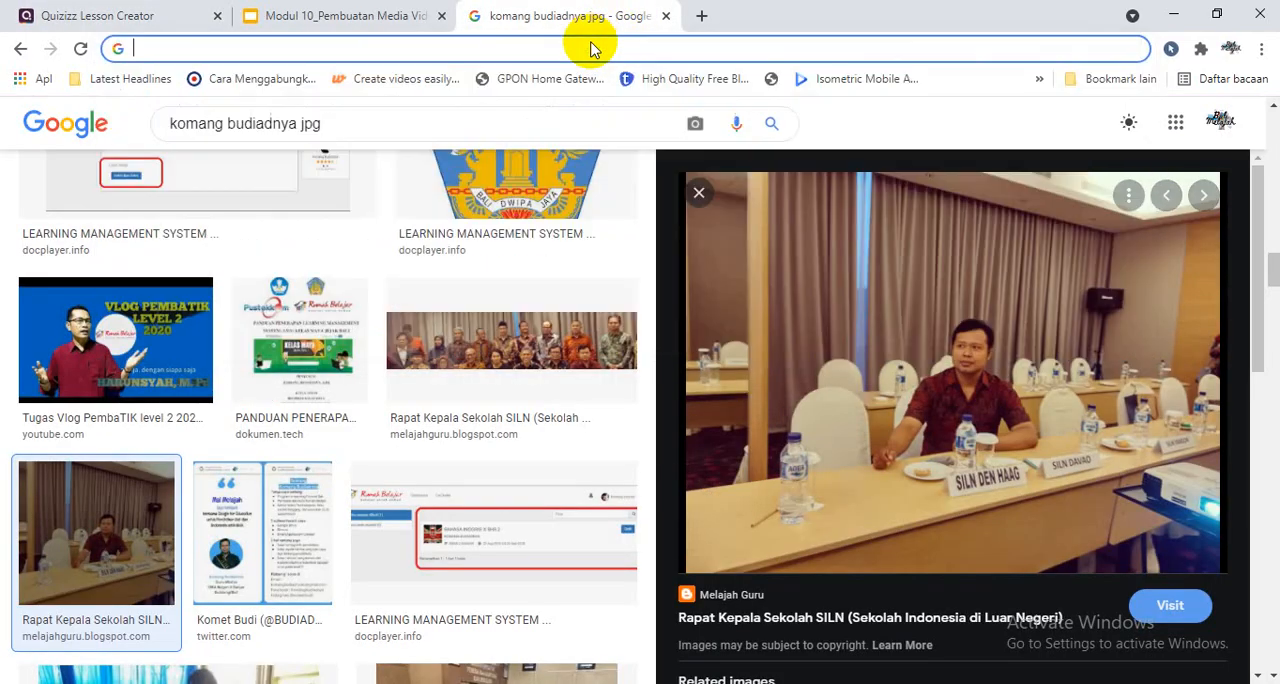
type("ppt to pdf")
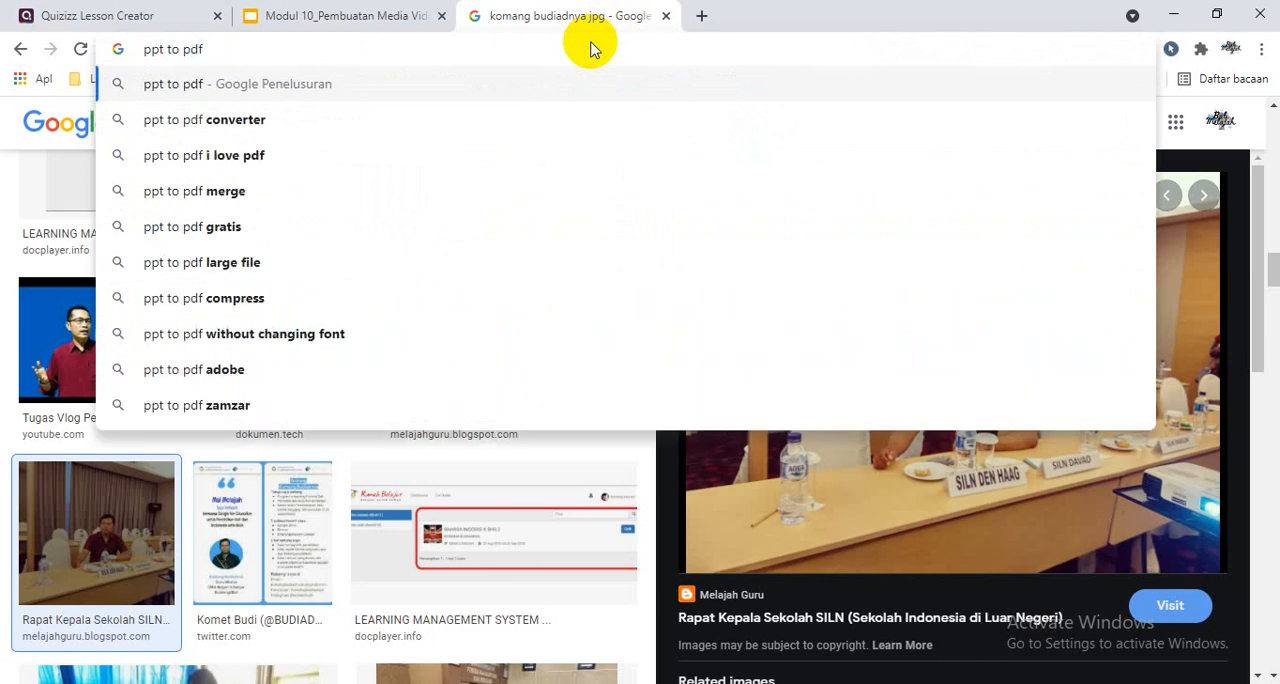
key("Return")
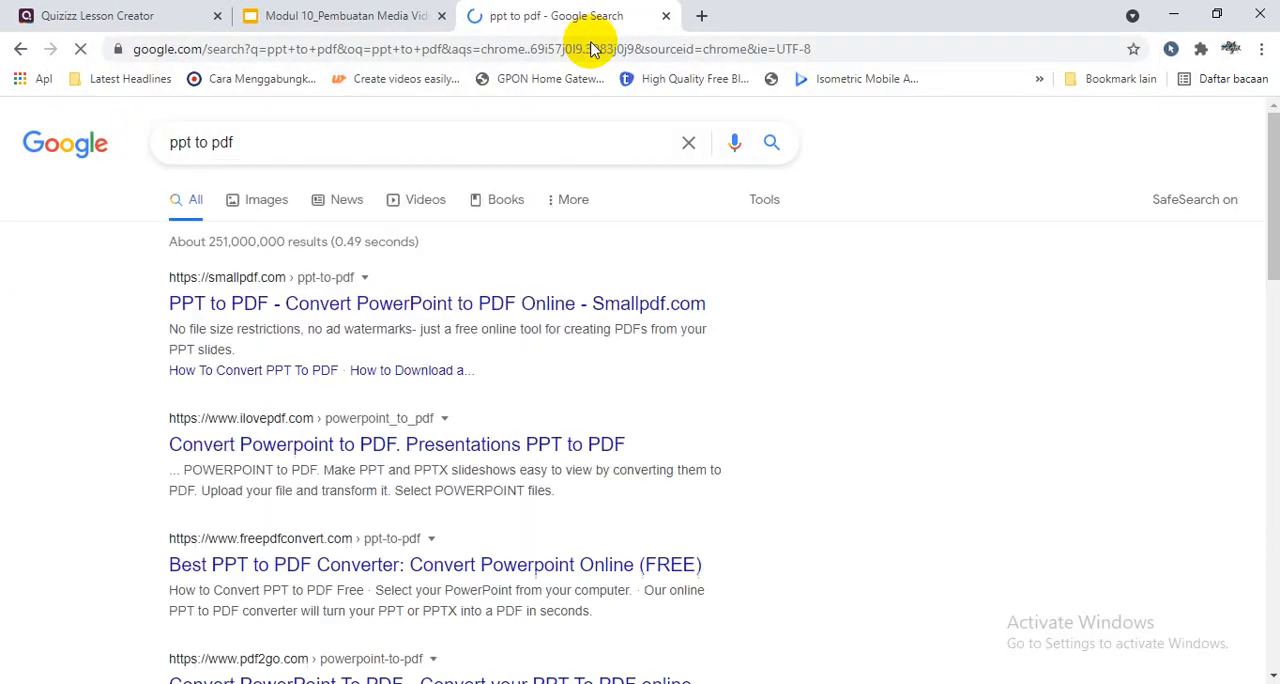
left_click(302, 321)
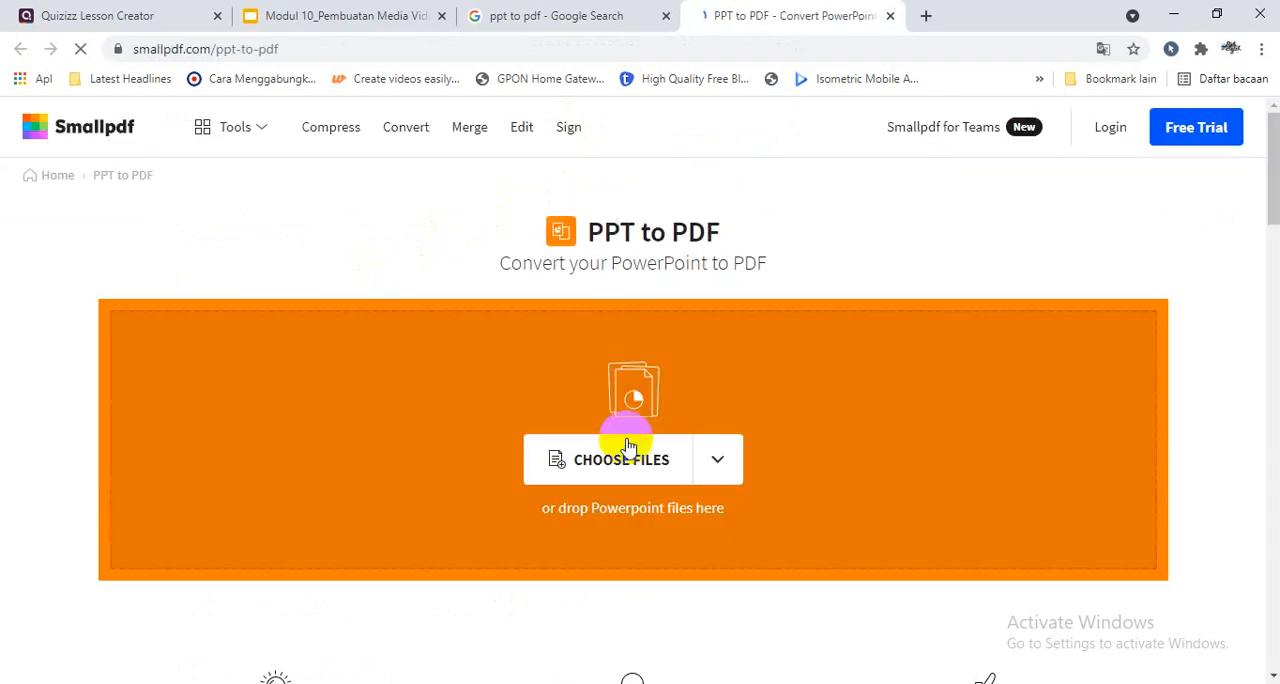
- Upload the presentation "rev Diklat Online Papua_PapBar 2020 tambah langkah-langkah (1)" from Downloads for conversion to PDF
left_click(623, 455)
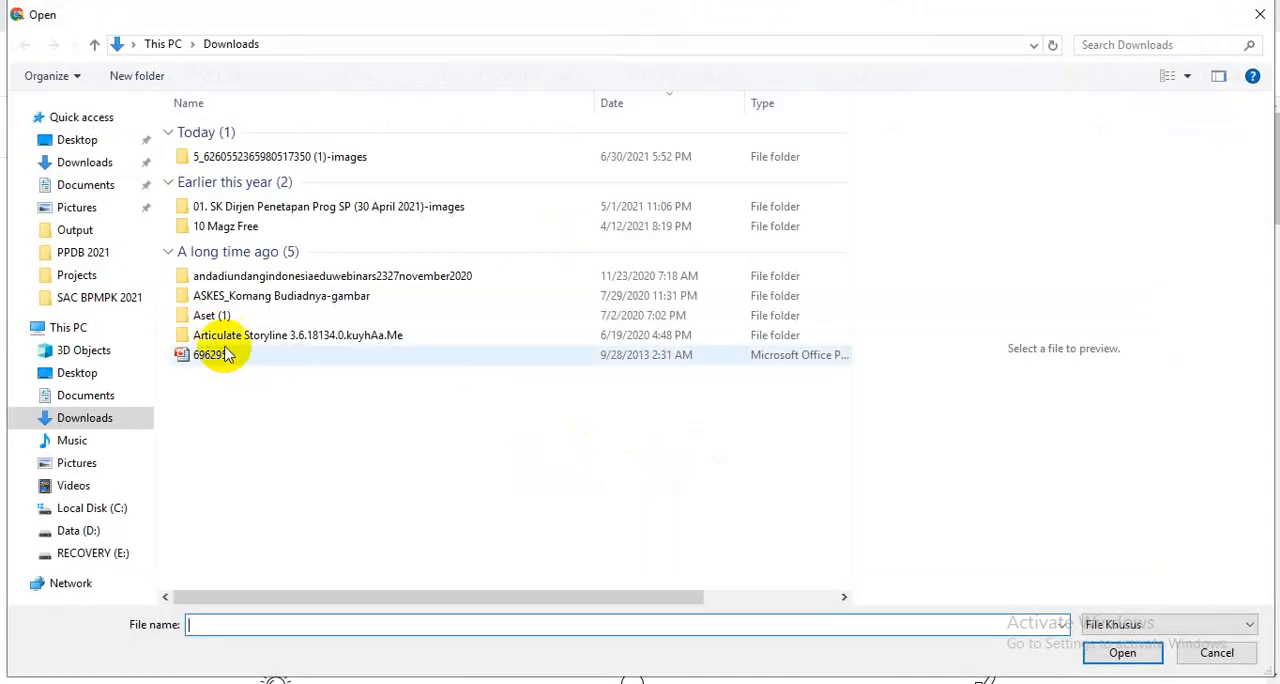
left_click(110, 418)
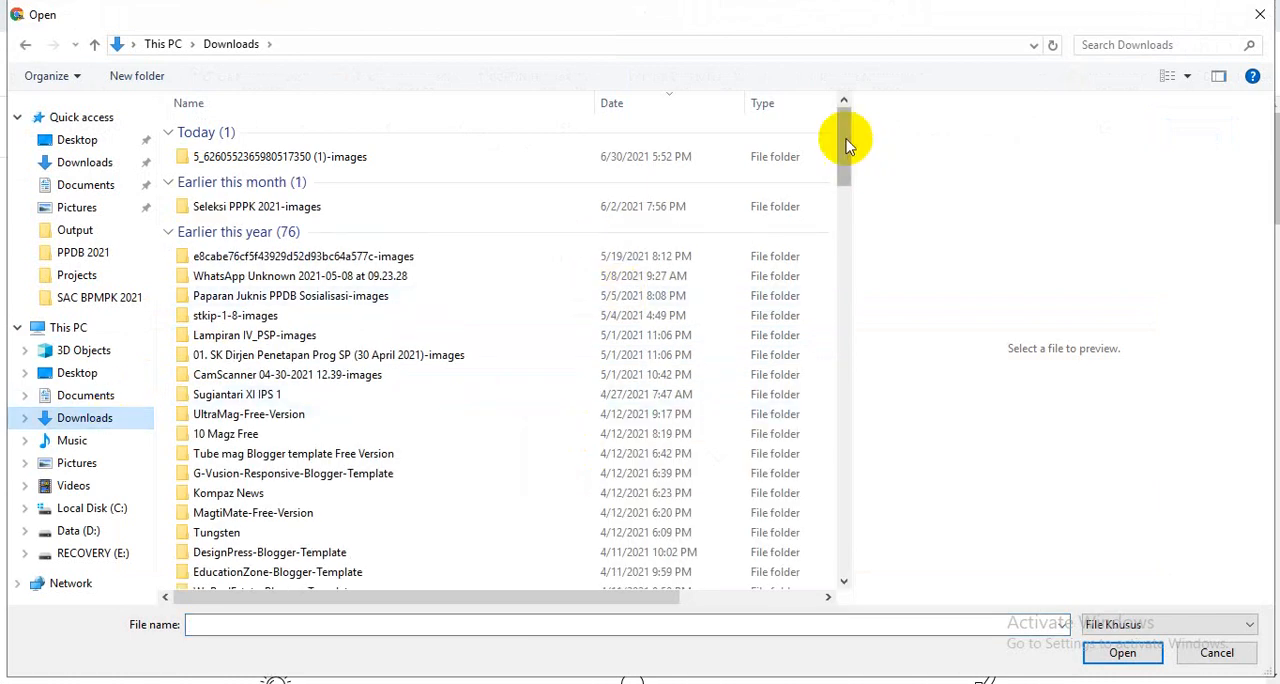
left_click_drag(837, 131, 838, 512)
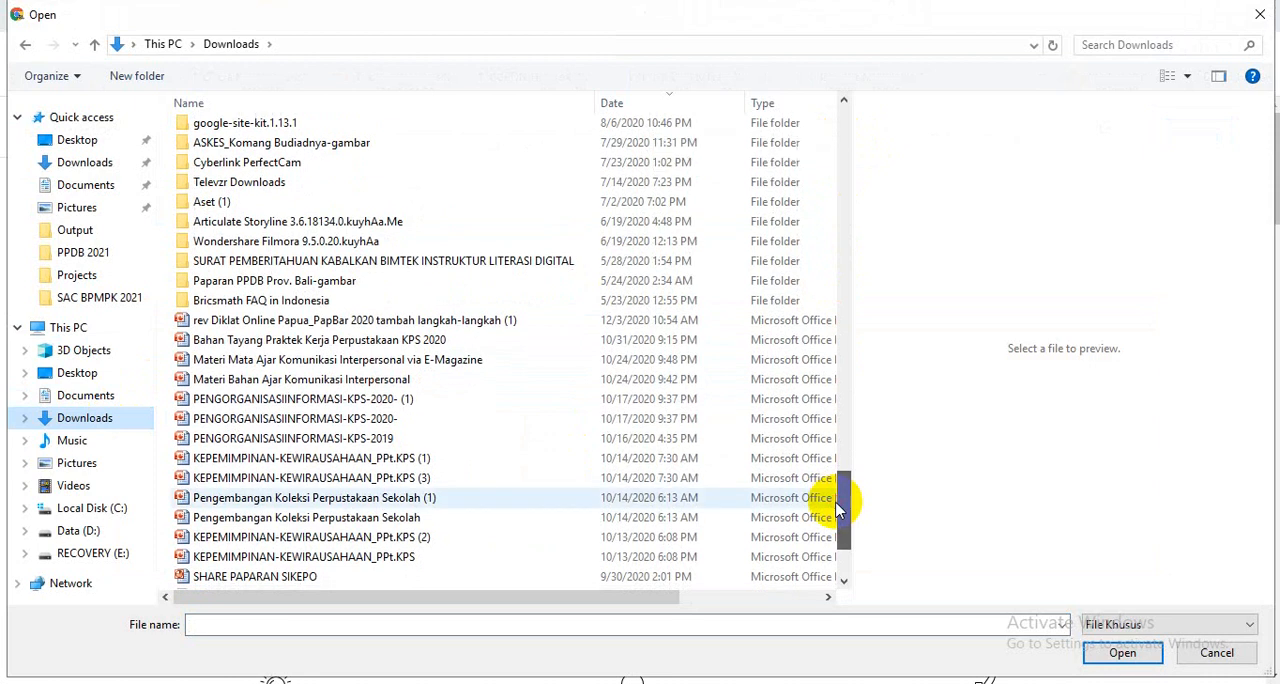
double_click(474, 322)
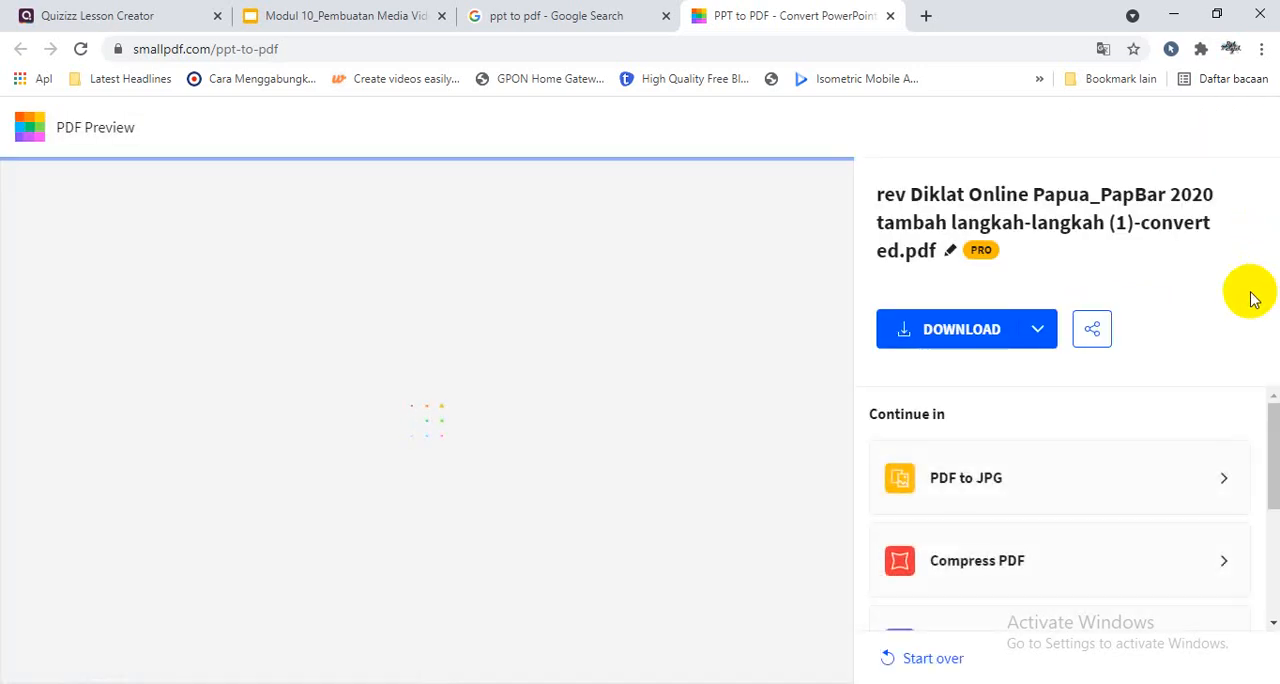
- Try to convert the entire pages of the resulting PDF to JPG, and go back to the PDF preview
left_click(1273, 459)
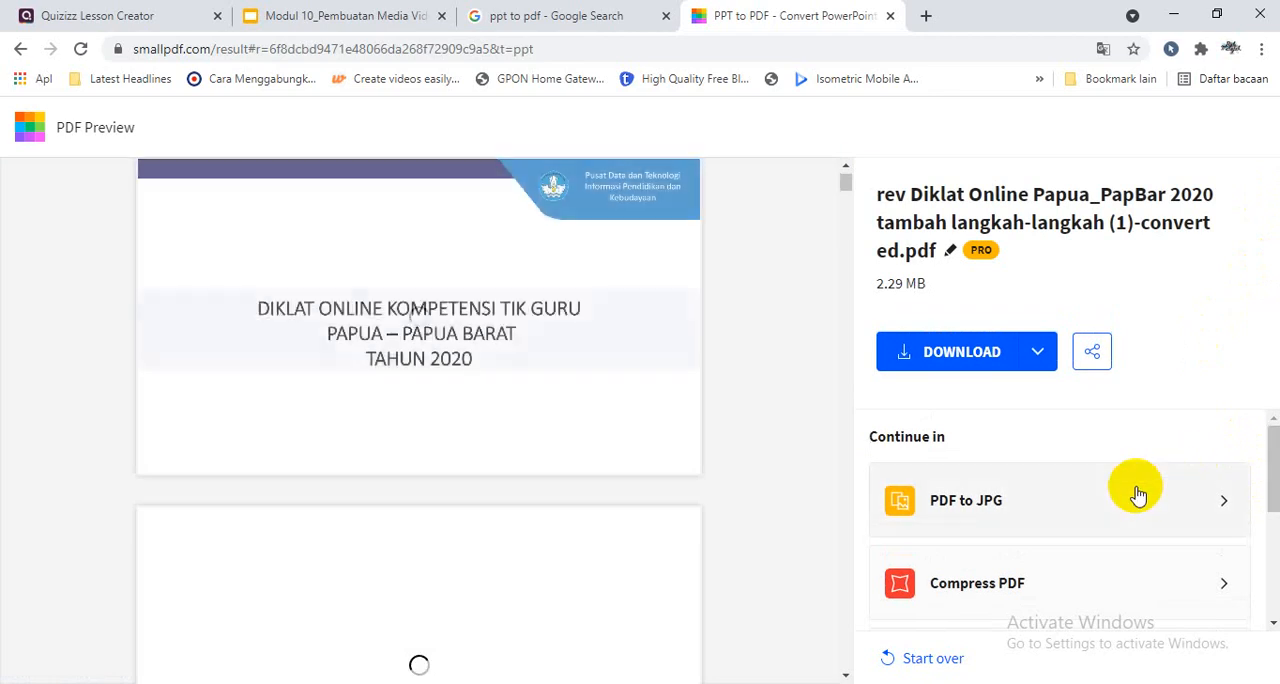
left_click(1030, 512)
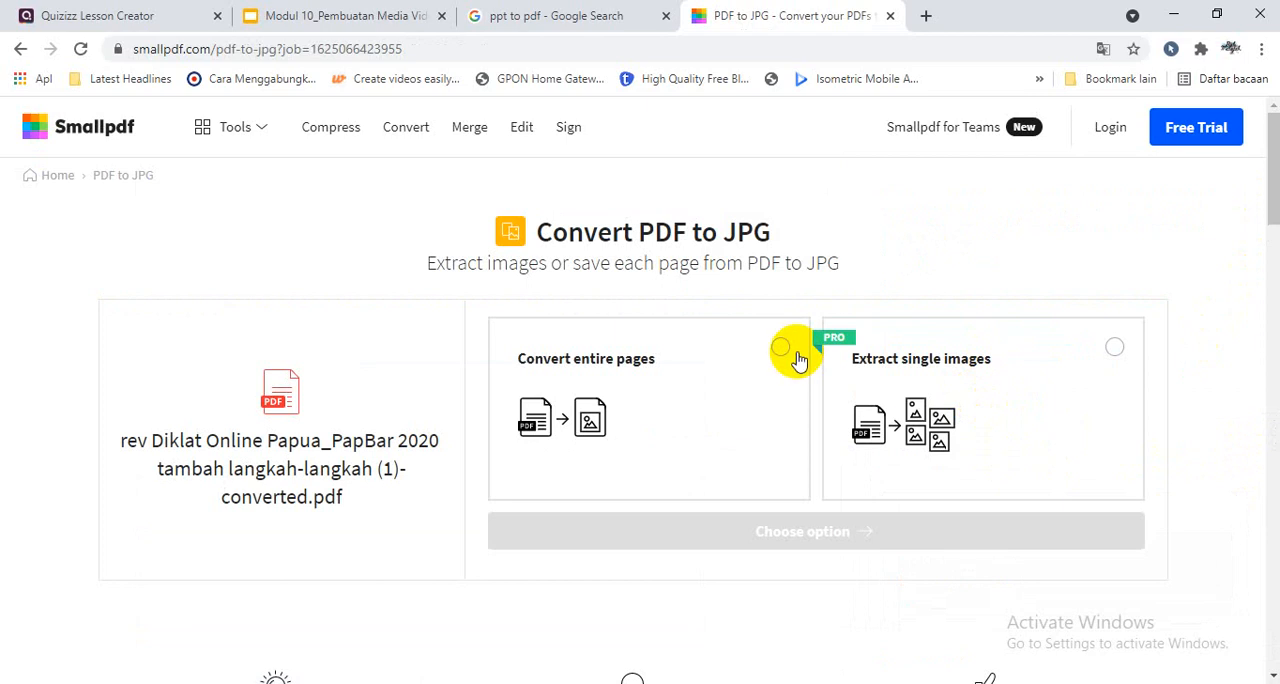
left_click(781, 348)
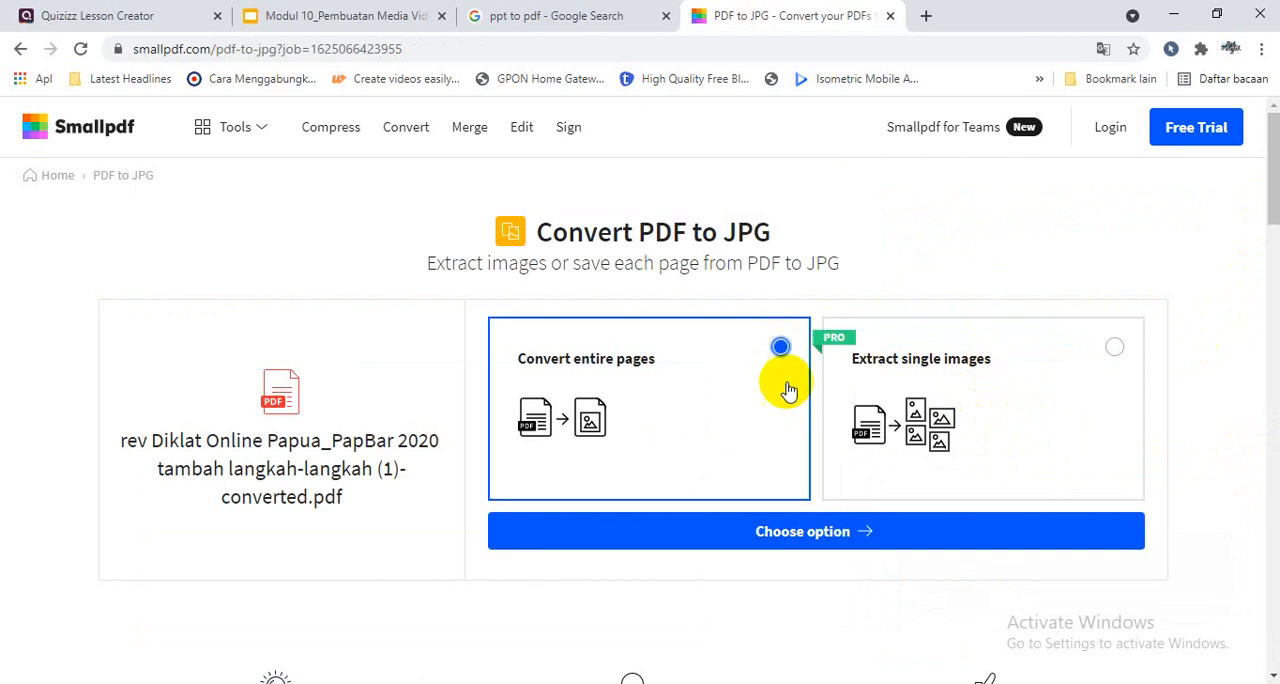
left_click(781, 536)
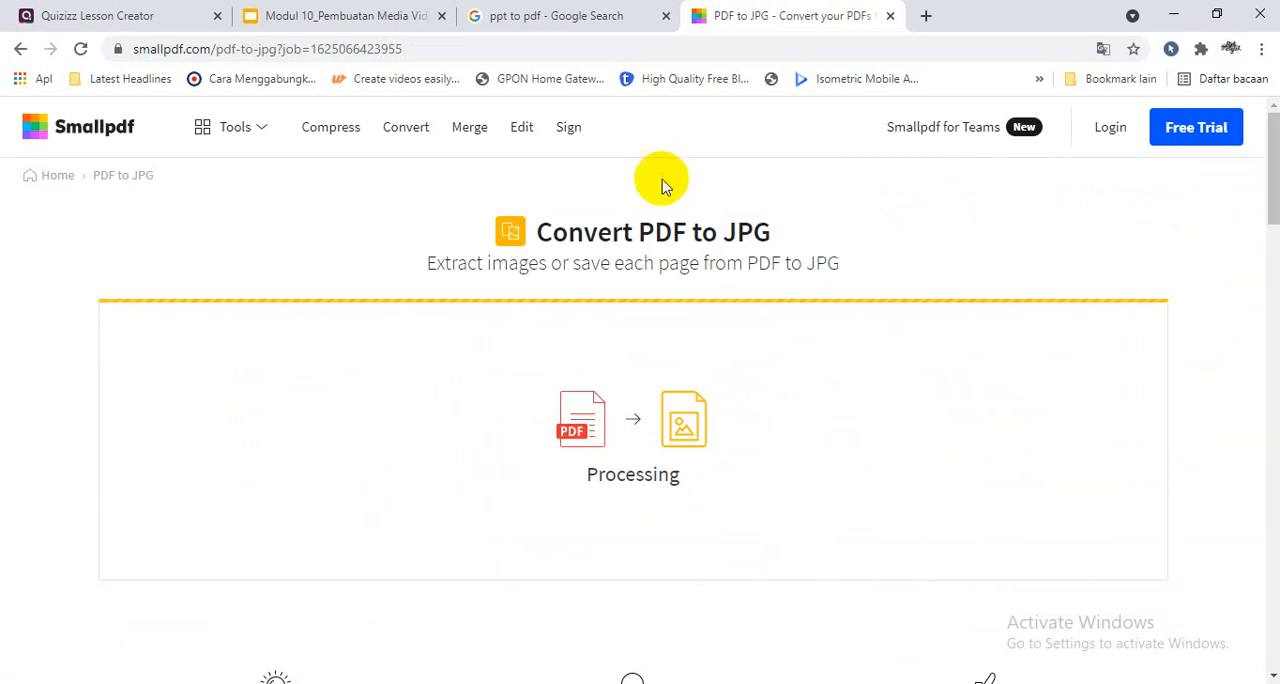
left_click(21, 48)
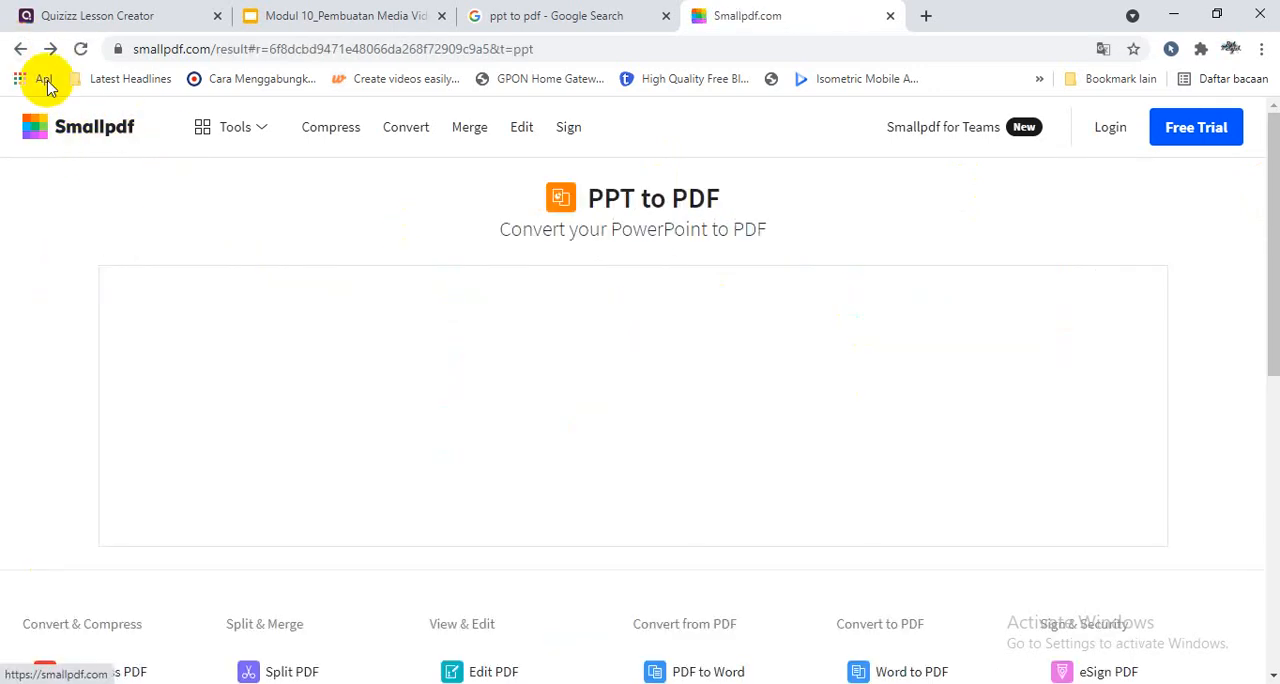
left_click(24, 49)
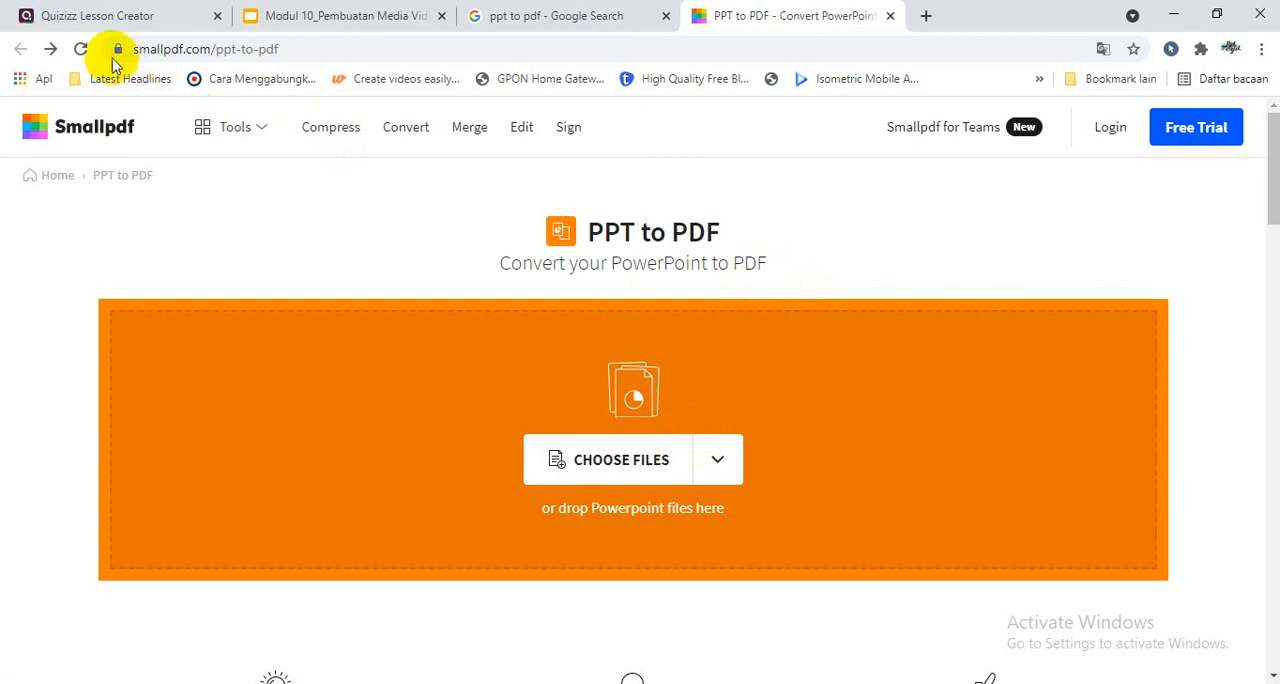
left_click(56, 50)
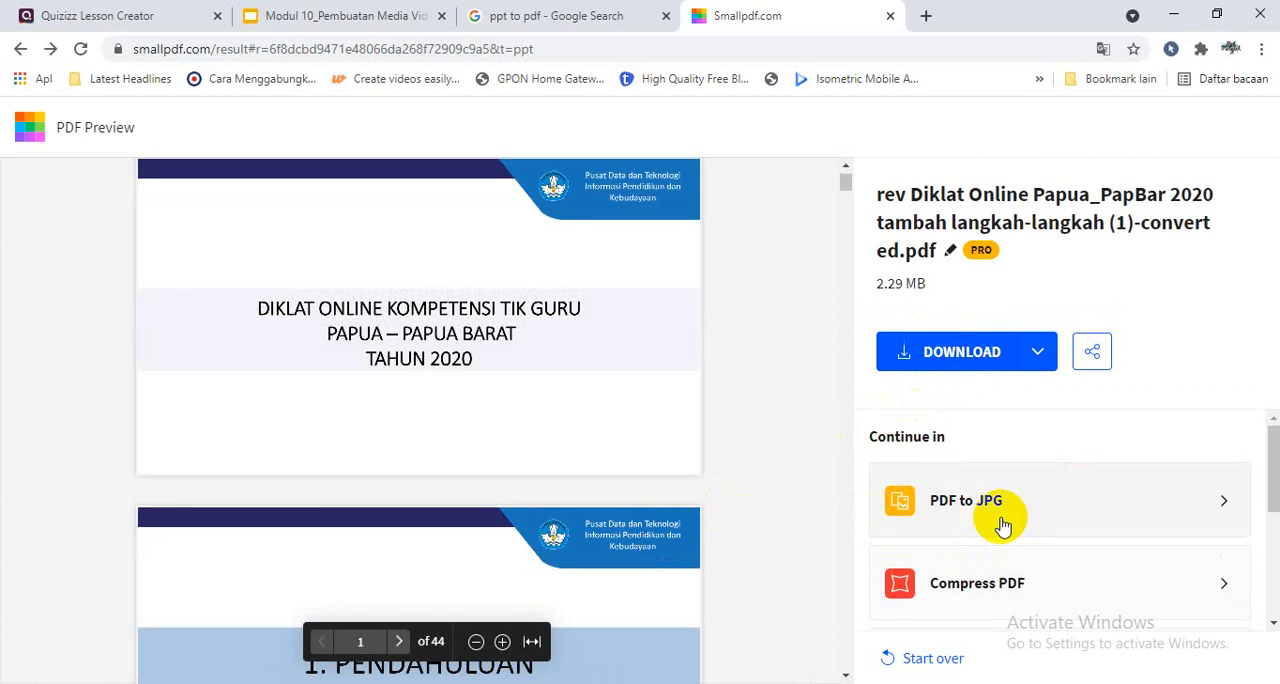
- Download the converted PDF, and close the Smallpdf, Google search and Google Slides pages to return to the Quizizz lesson
left_click(962, 352)
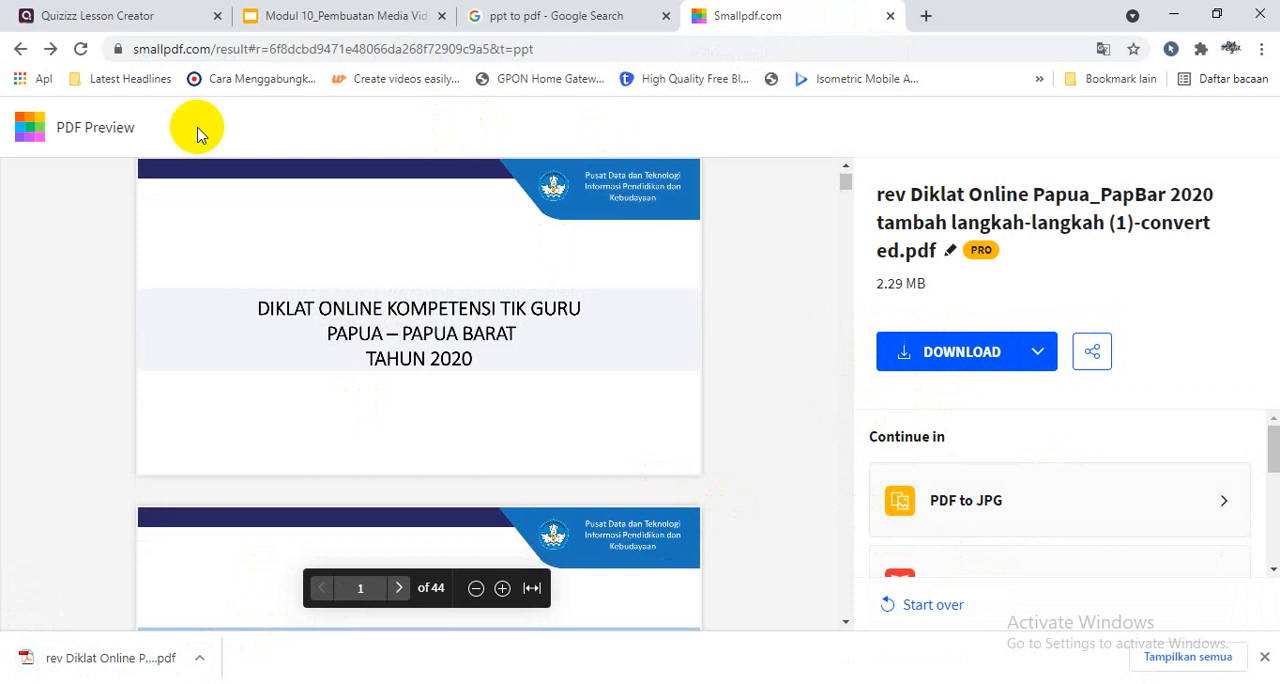
left_click(886, 16)
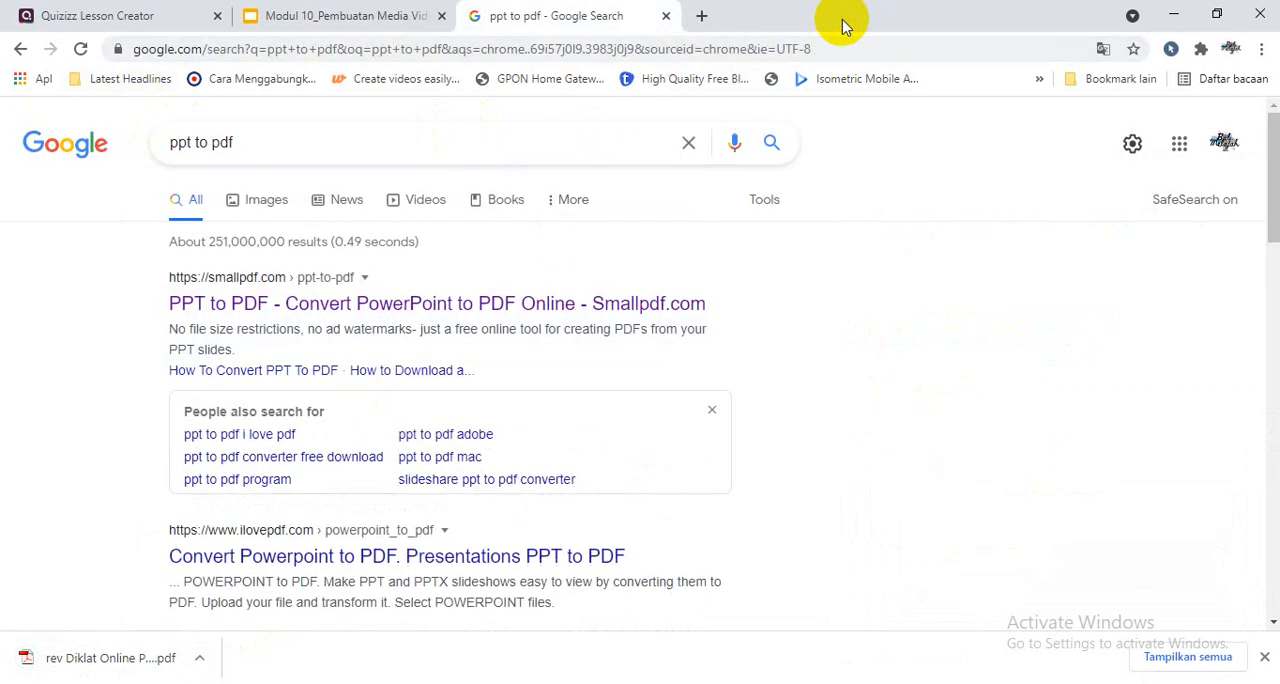
left_click(666, 16)
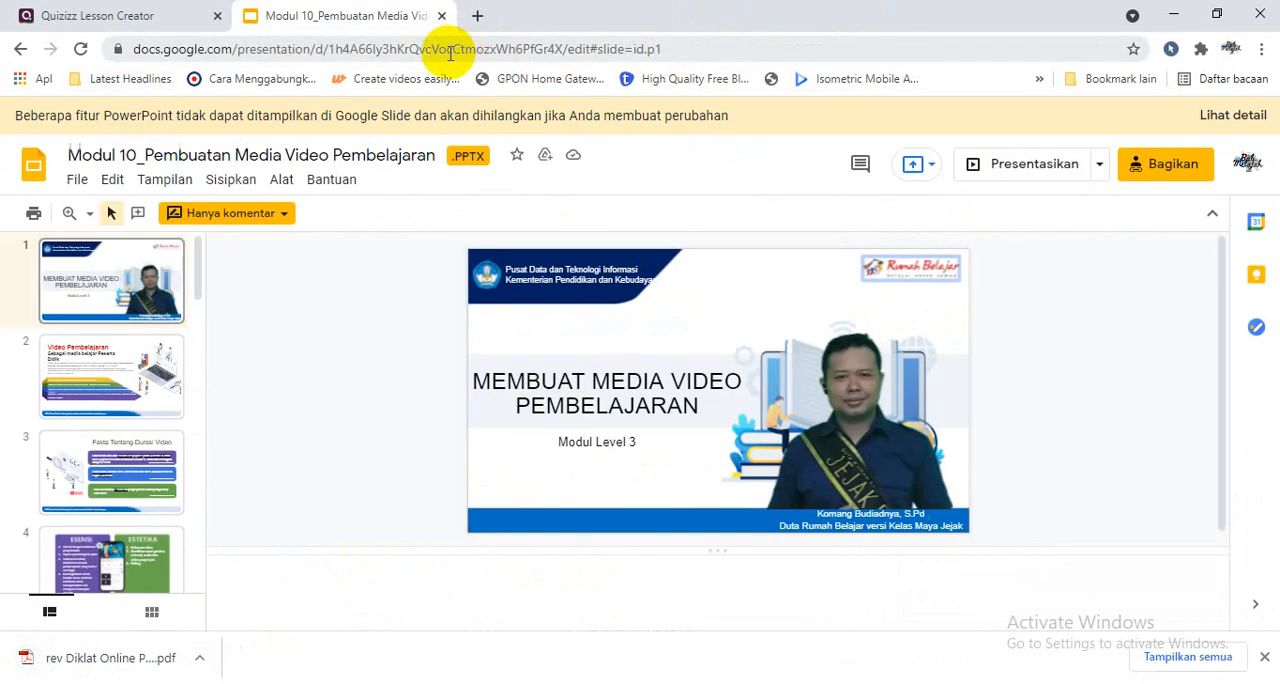
left_click(441, 17)
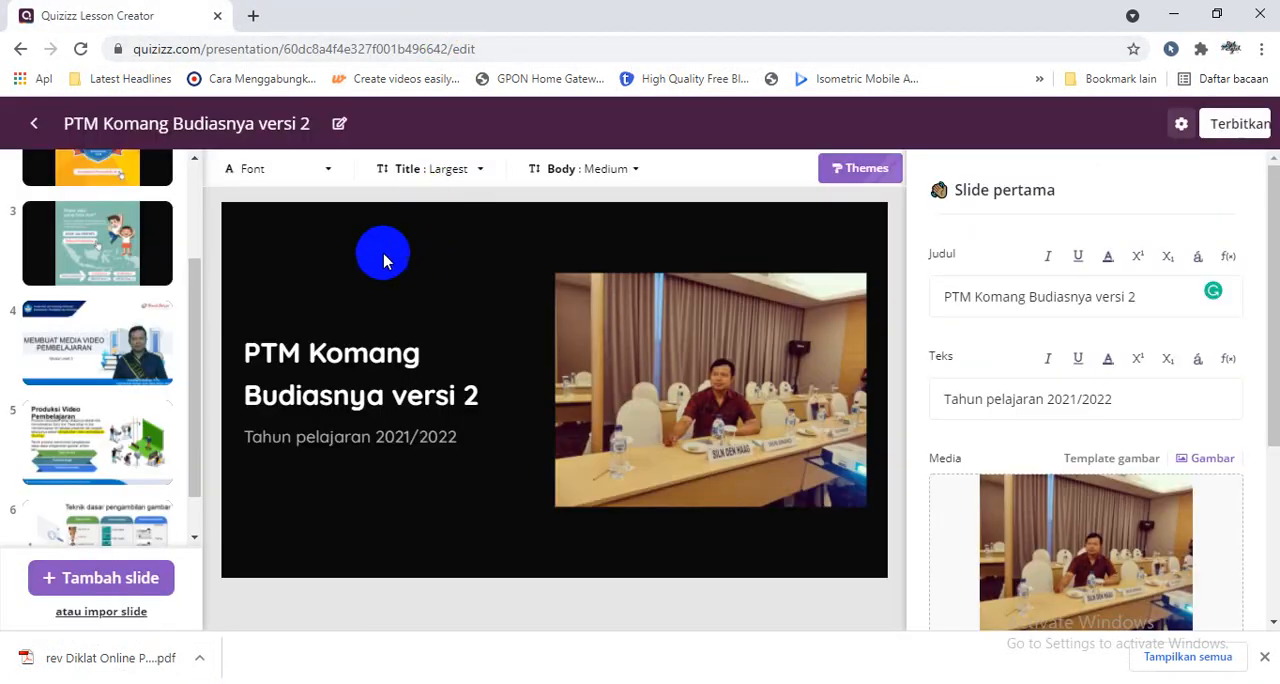
- Upload the PDF "rev Diklat Online Papua_PapBar 2020 tambah langkah-langkah (1)-converted" for import into the lesson
left_click(122, 611)
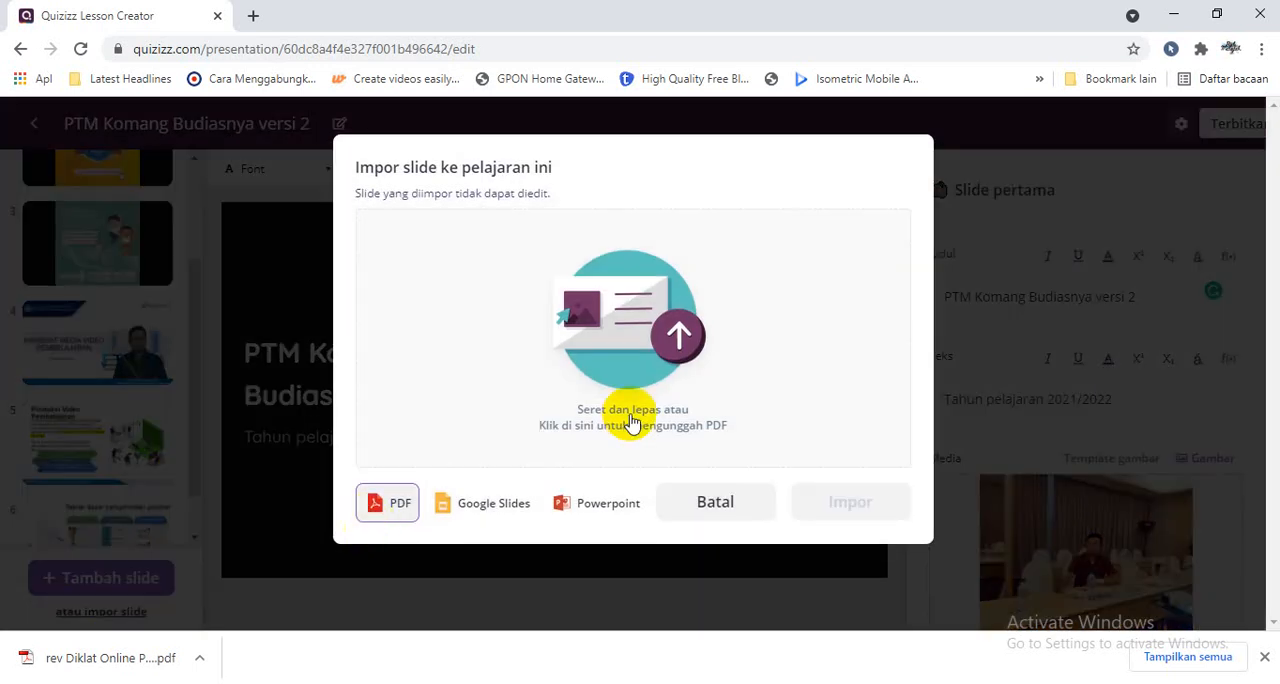
left_click(605, 379)
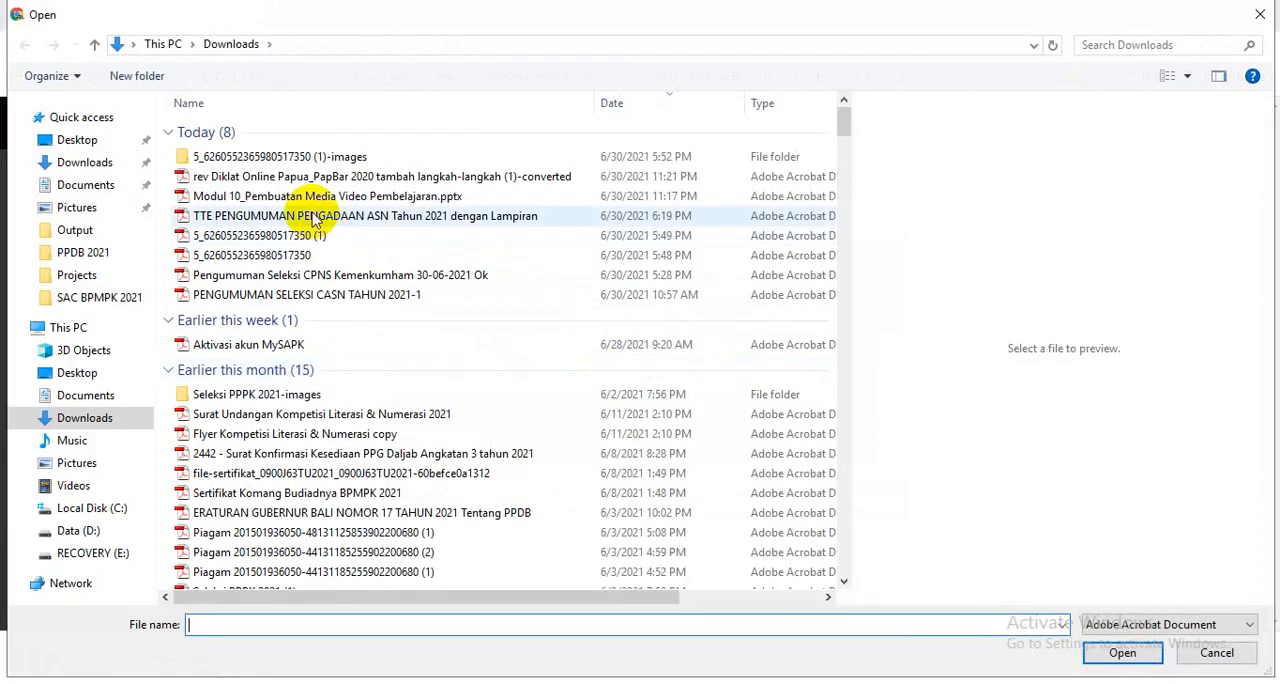
left_click(303, 177)
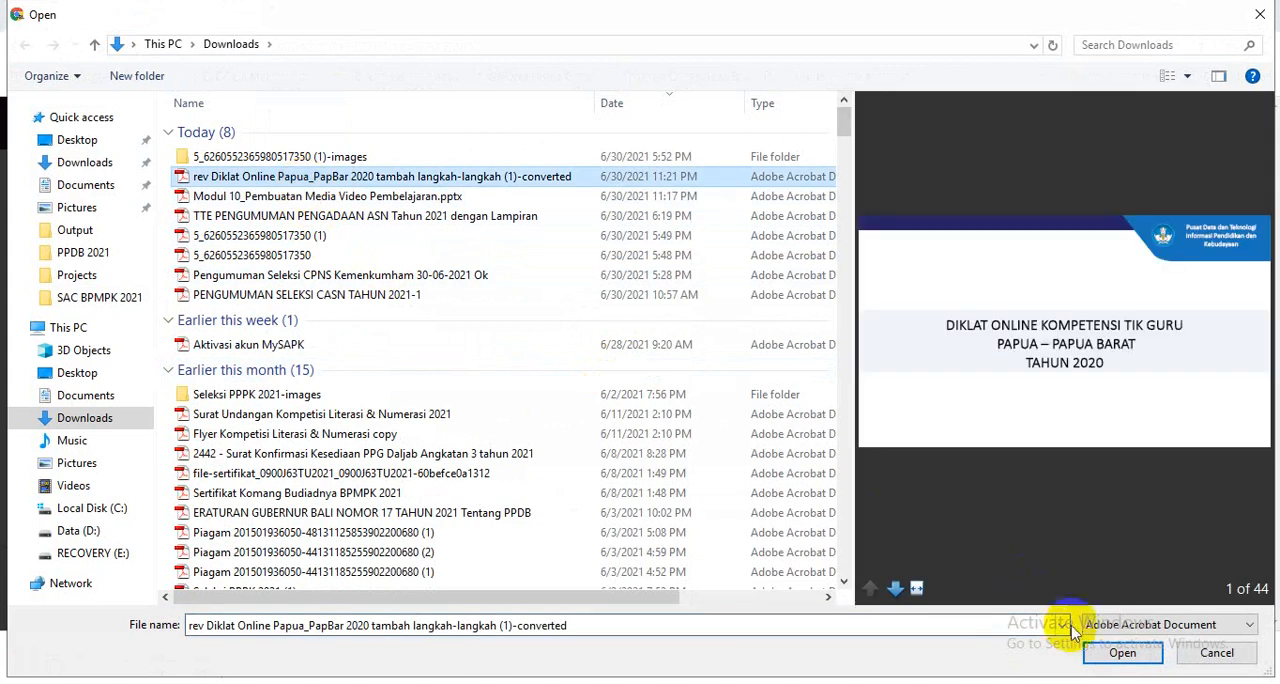
left_click(1100, 654)
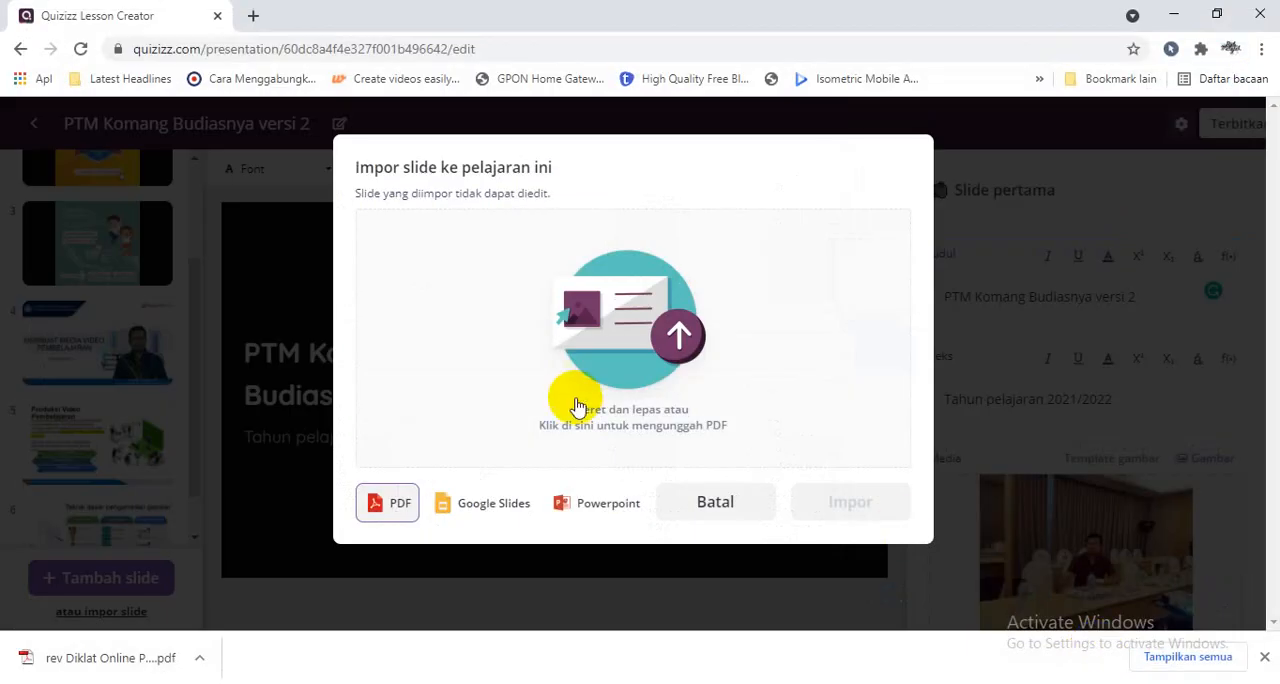
- Deselect page 2 and pages 4 to 9 of the uploaded PDF, keeping pages 1 and 3 selected
left_click(613, 318)
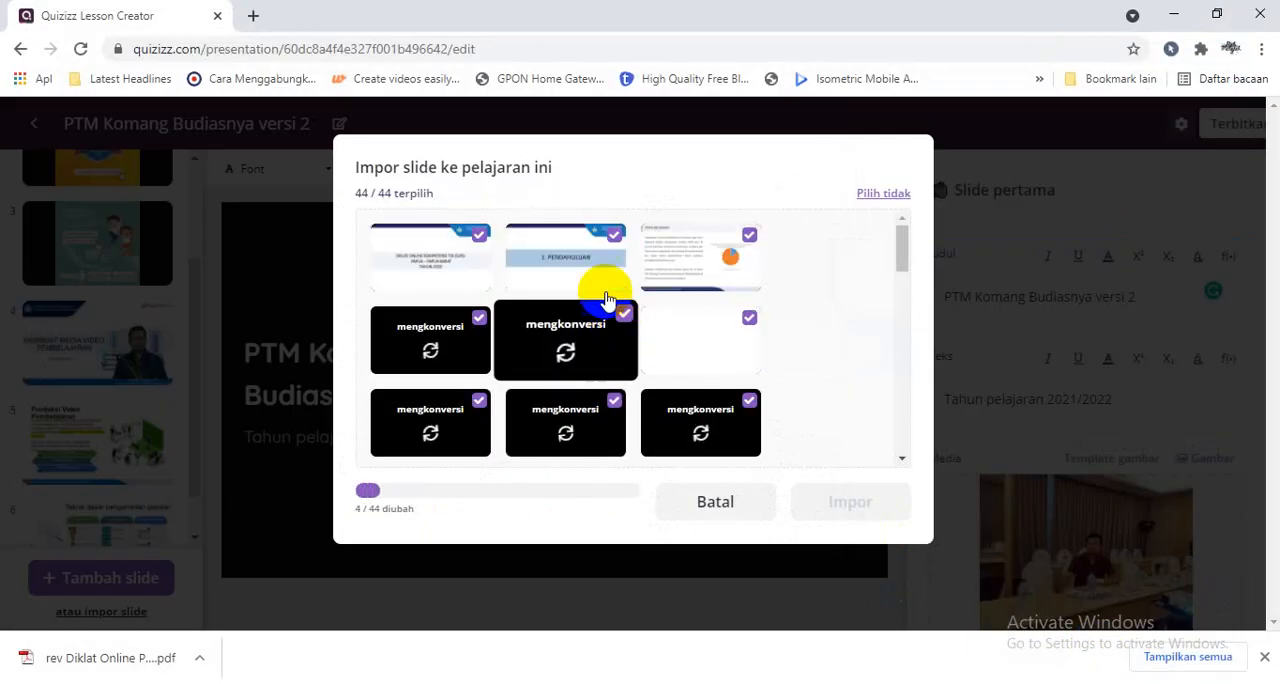
left_click(614, 234)
left_click(749, 318)
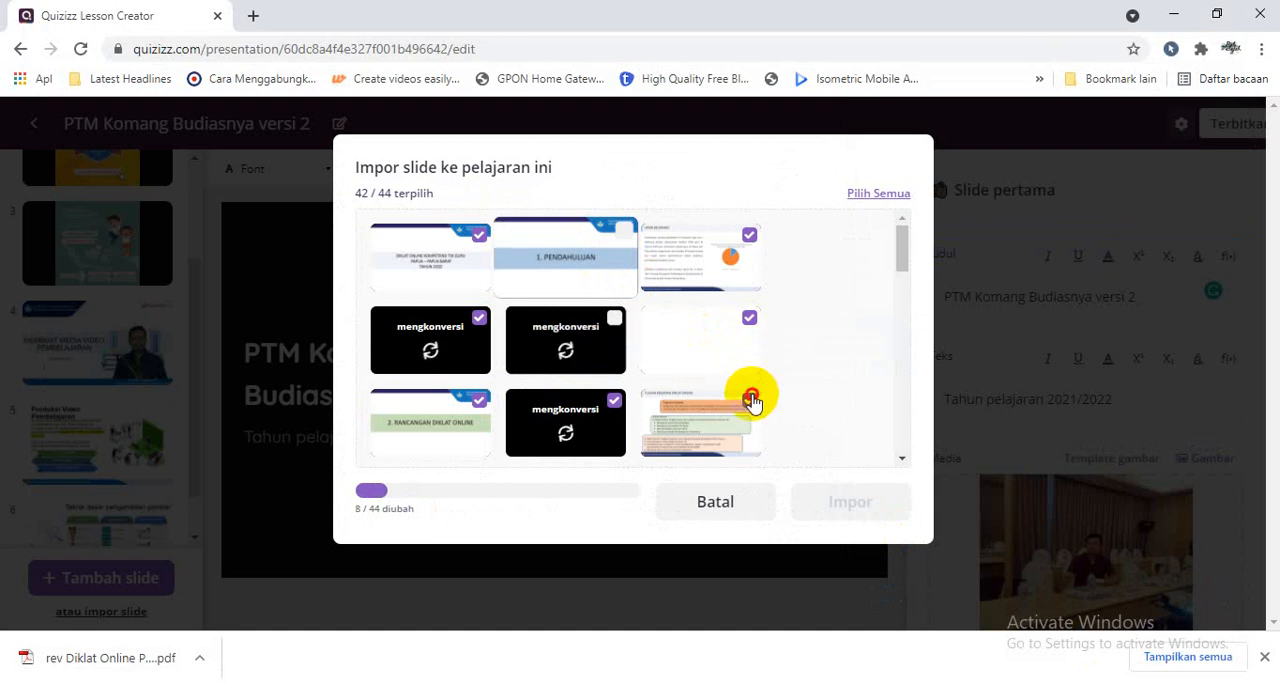
left_click(749, 398)
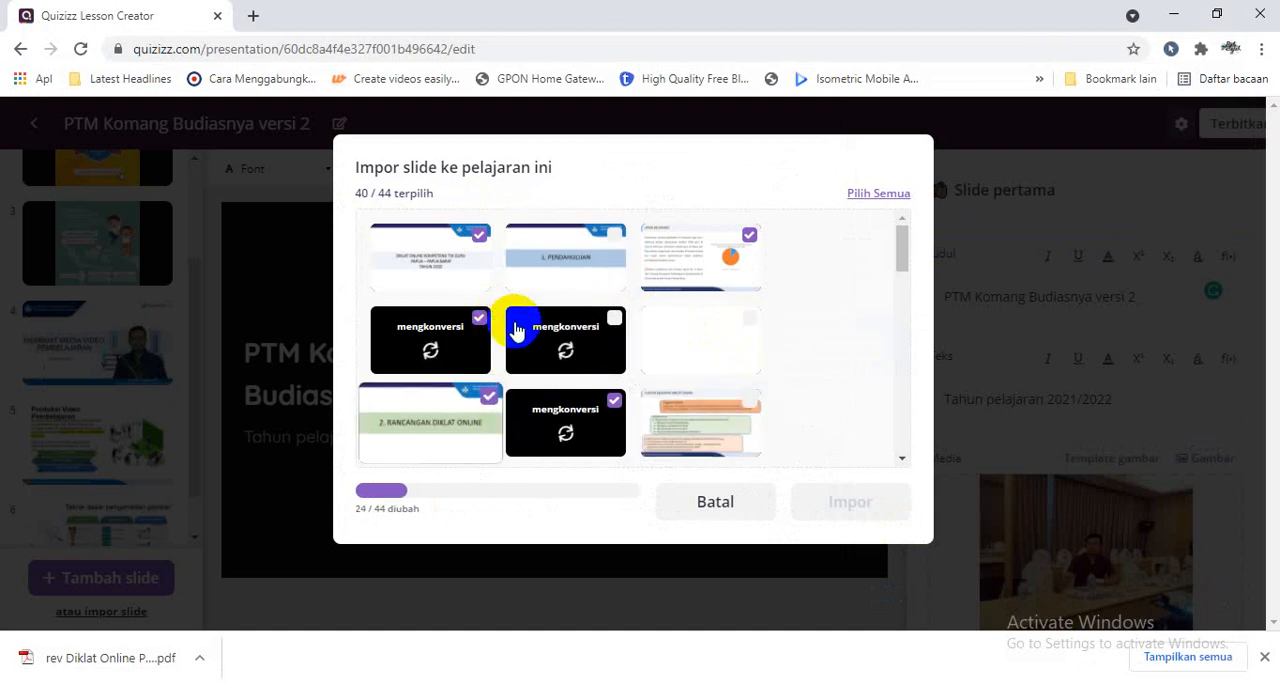
left_click(479, 400)
left_click(480, 318)
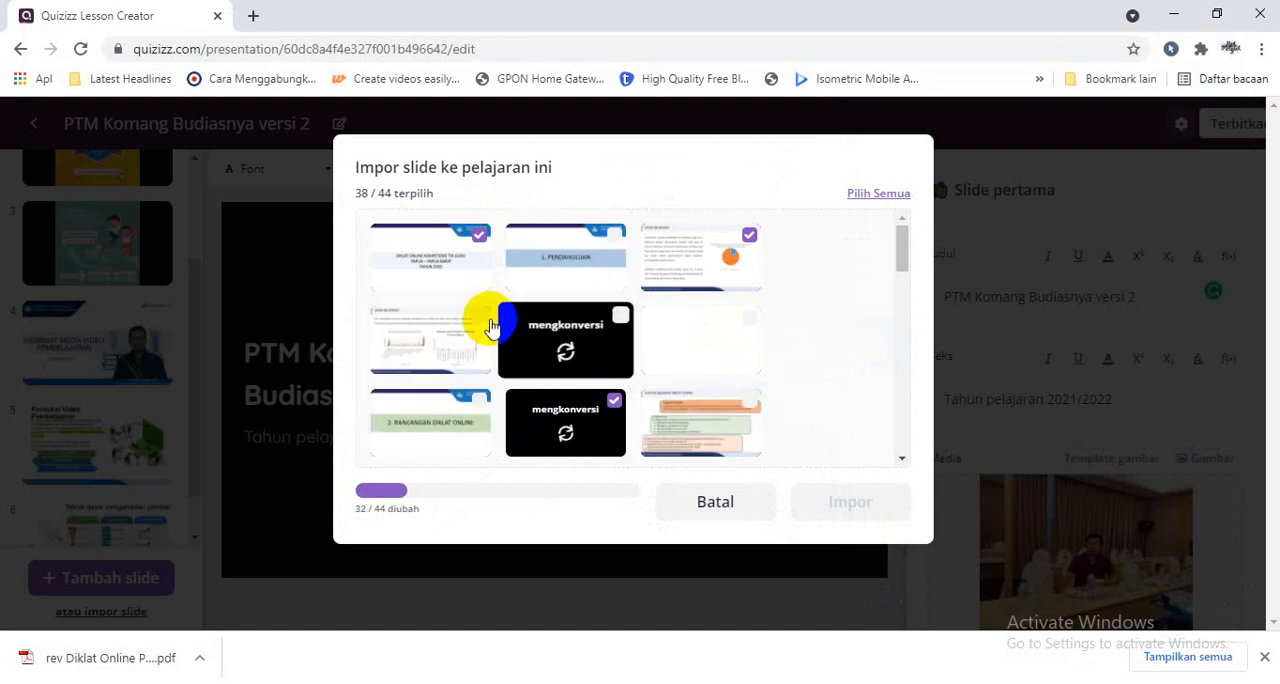
left_click(614, 400)
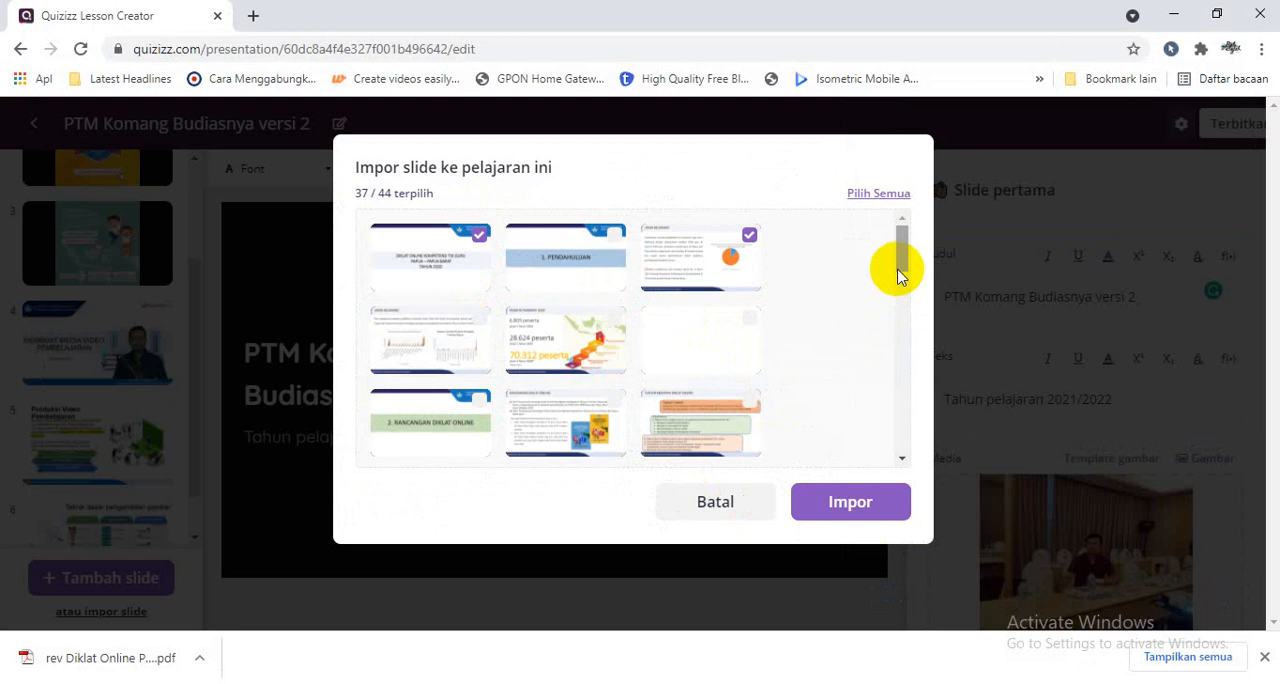
- Deselect the "Langkah masuk ke kelas" and "Masuk ke menu Pelatihan" pages and import the remaining selected pages into the lesson
left_click_drag(897, 276, 903, 343)
left_click(749, 326)
left_click(752, 407)
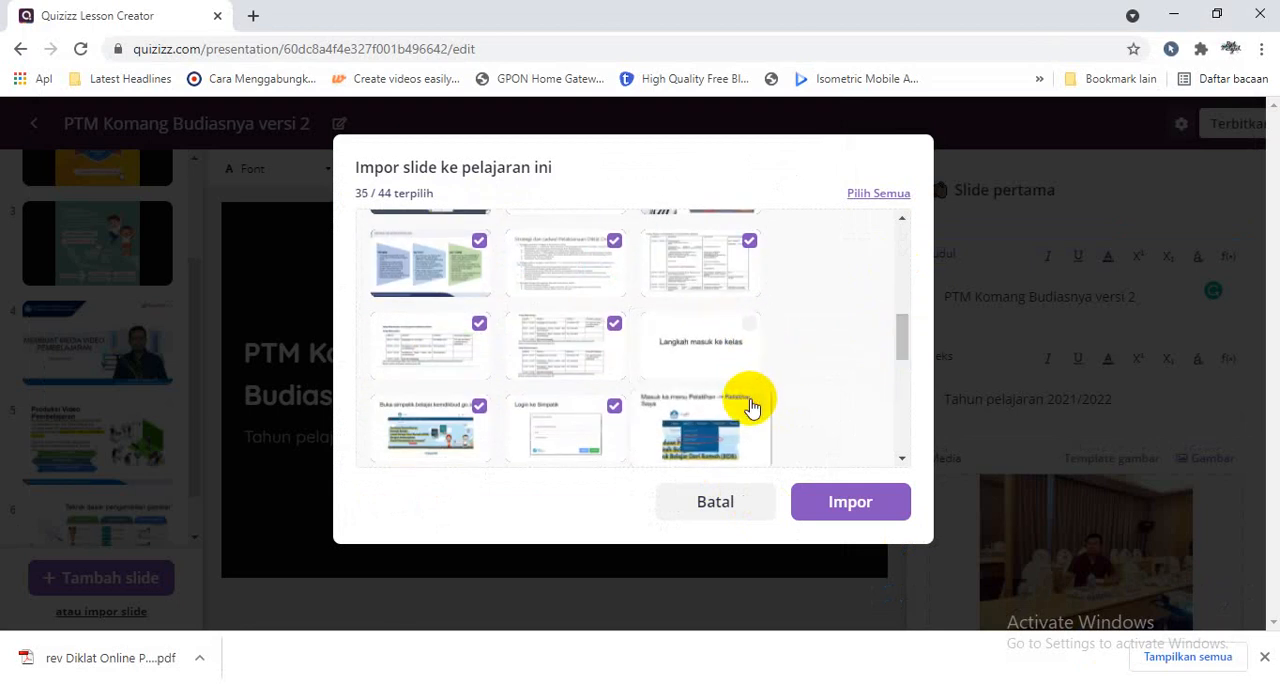
left_click(828, 514)
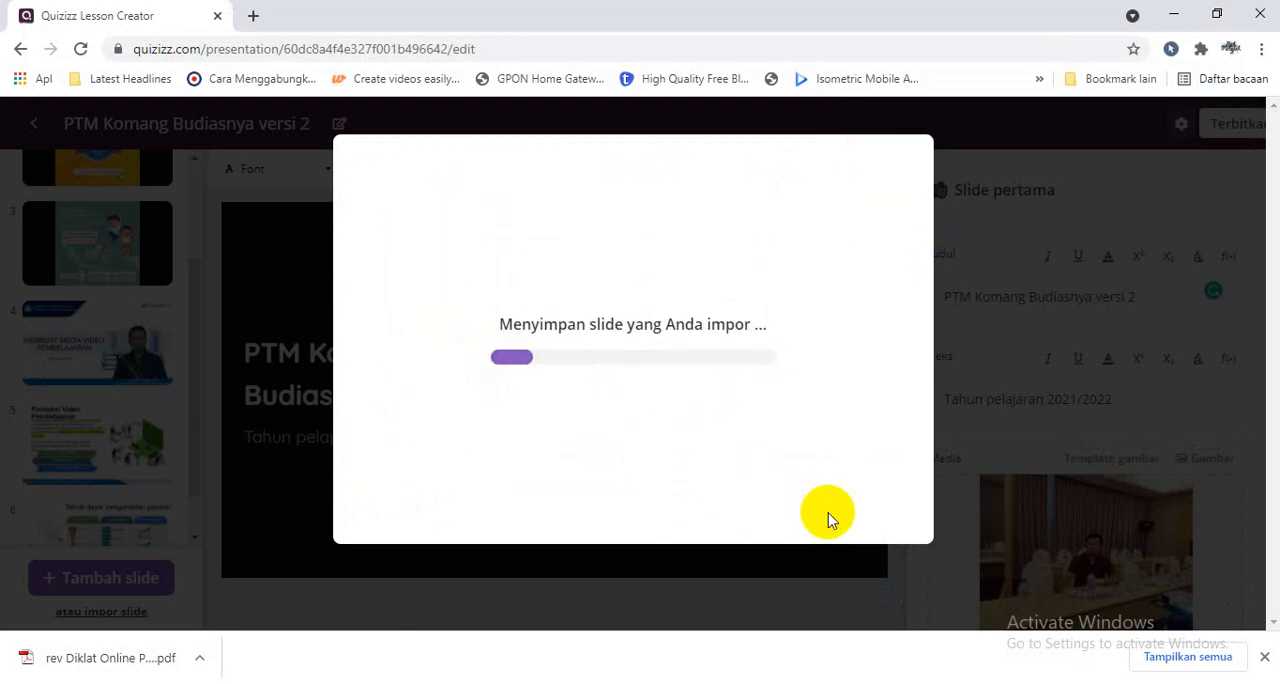